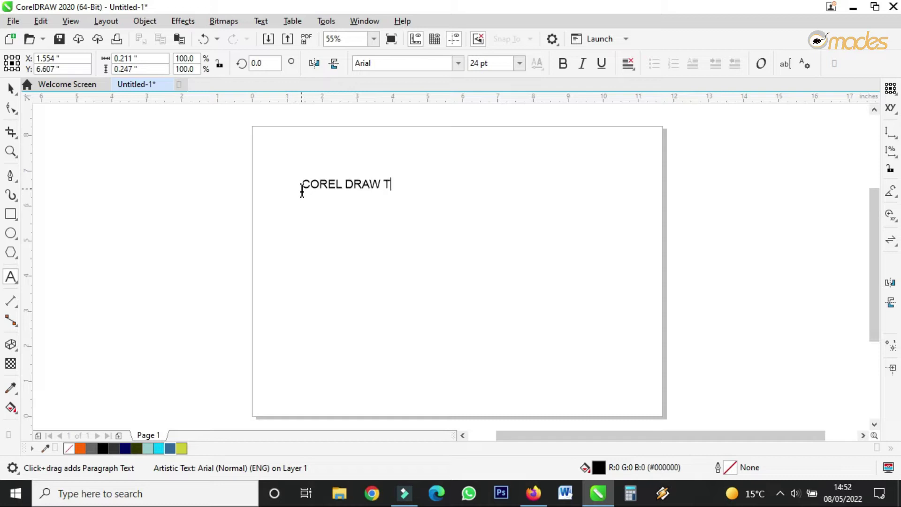
Finish typing 'TUTORIALS' and paste a second 'COREL DRAW TUTORIALS' onto the same line
{"action": "type", "text": "IALS"}
{"action": "scroll", "coordinate": [406, 184], "scroll_direction": "up", "scroll_amount": 2}
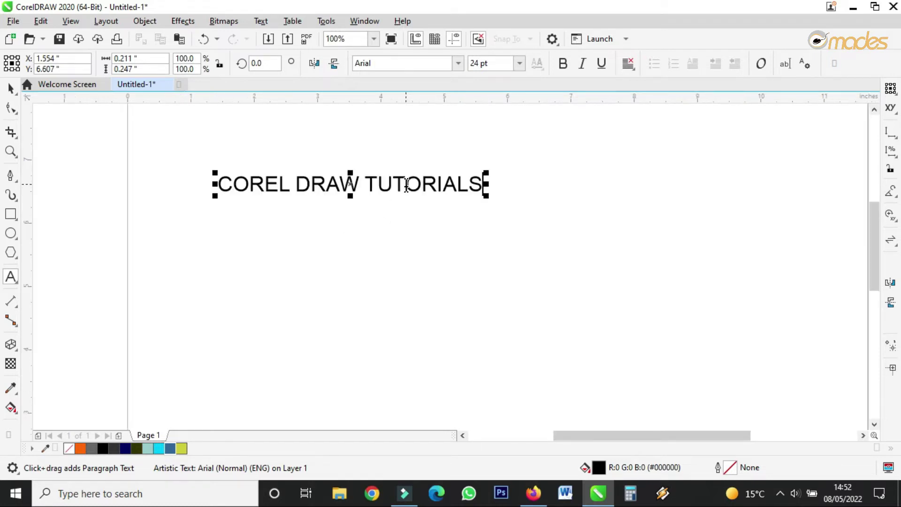
{"action": "key", "text": "ctrl+a"}
{"action": "key", "text": "ctrl+c"}
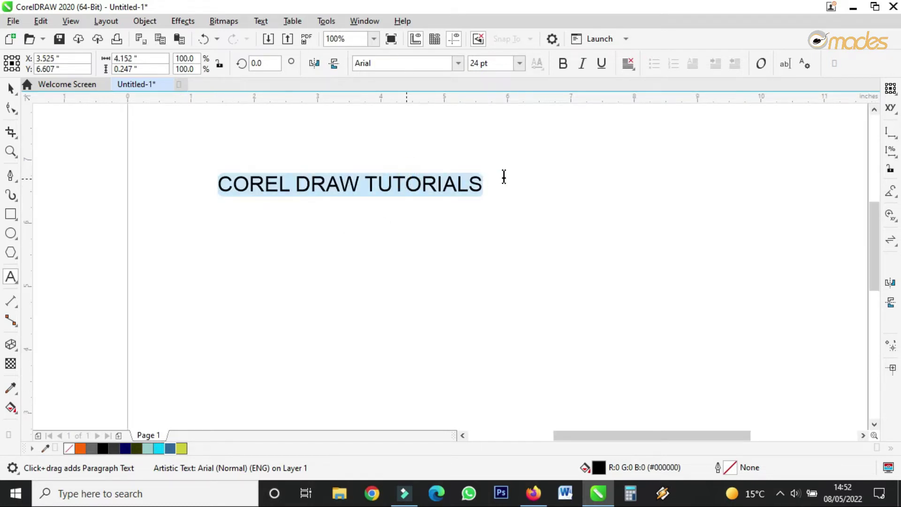
{"action": "left_click", "coordinate": [478, 183]}
{"action": "key", "text": "ctrl+v"}
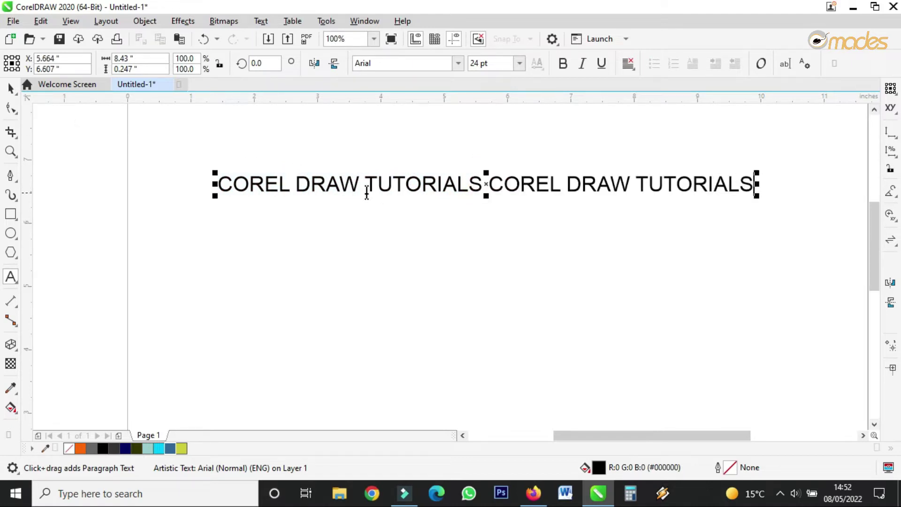
Copy the doubled line and paste it as a second line
{"action": "triple_click", "coordinate": [324, 177]}
{"action": "right_click", "coordinate": [325, 177]}
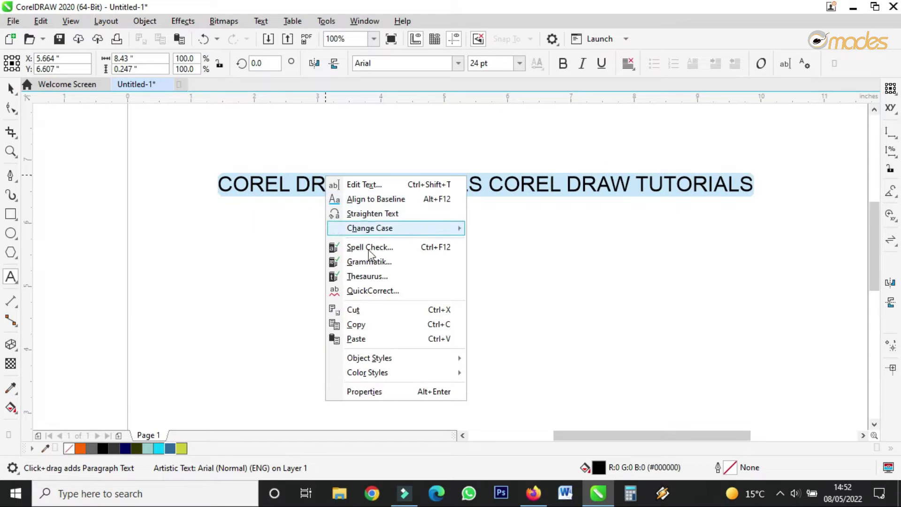
{"action": "left_click", "coordinate": [363, 326]}
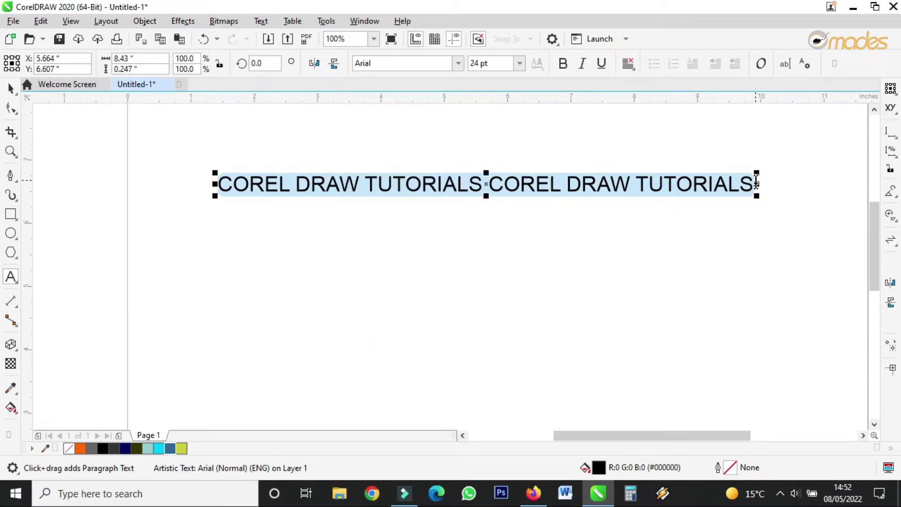
{"action": "left_click", "coordinate": [752, 181]}
{"action": "key", "text": "Return"}
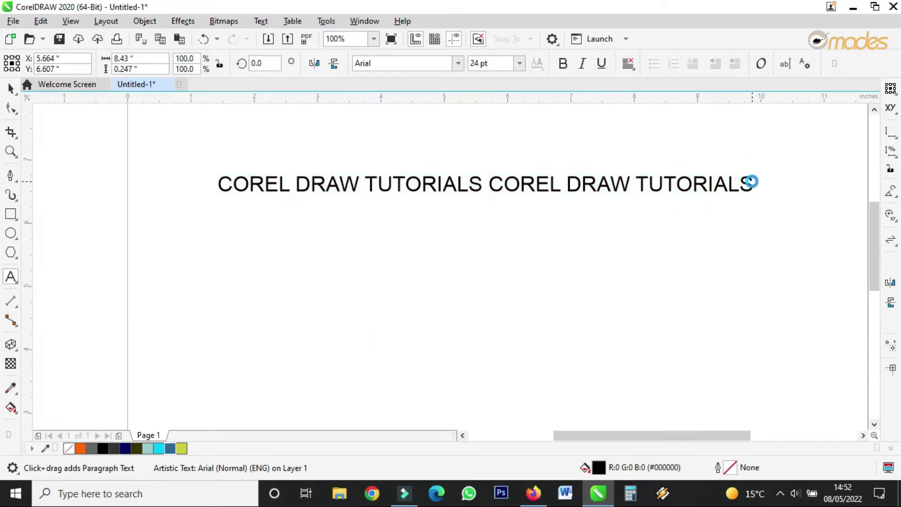
{"action": "key", "text": "ctrl+v"}
Paste the doubled line eleven more times for 13 lines in total
{"action": "key", "text": "Return"}
{"action": "key", "text": "ctrl+v"}
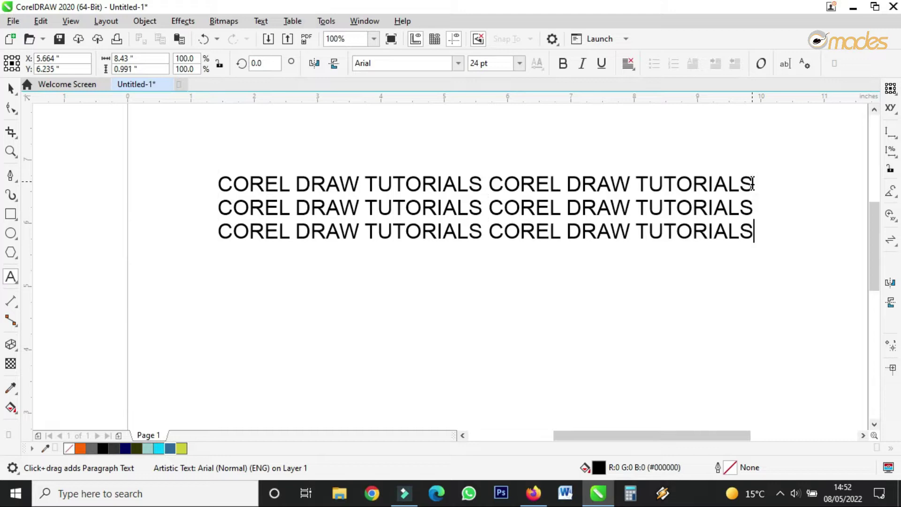
{"action": "key", "text": "Return"}
{"action": "key", "text": "ctrl+v"}
{"action": "key", "text": "Return"}
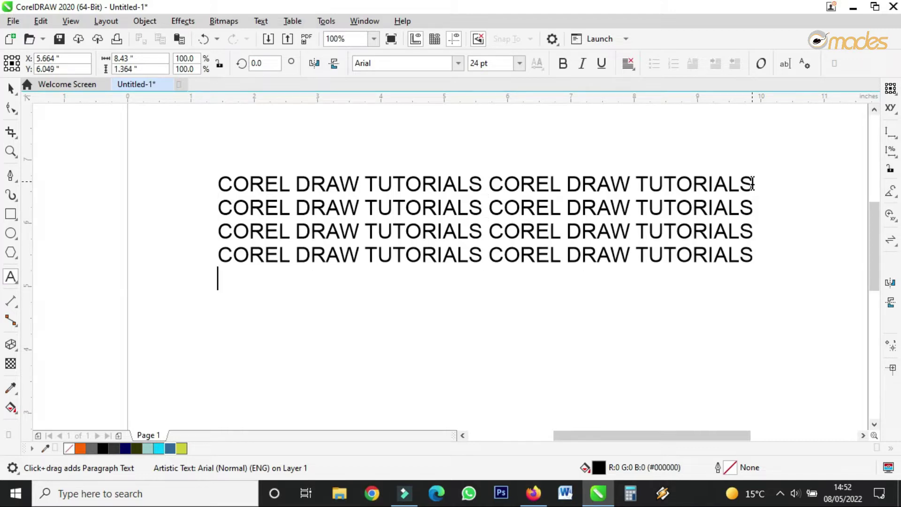
{"action": "key", "text": "ctrl+v"}
{"action": "key", "text": "Return"}
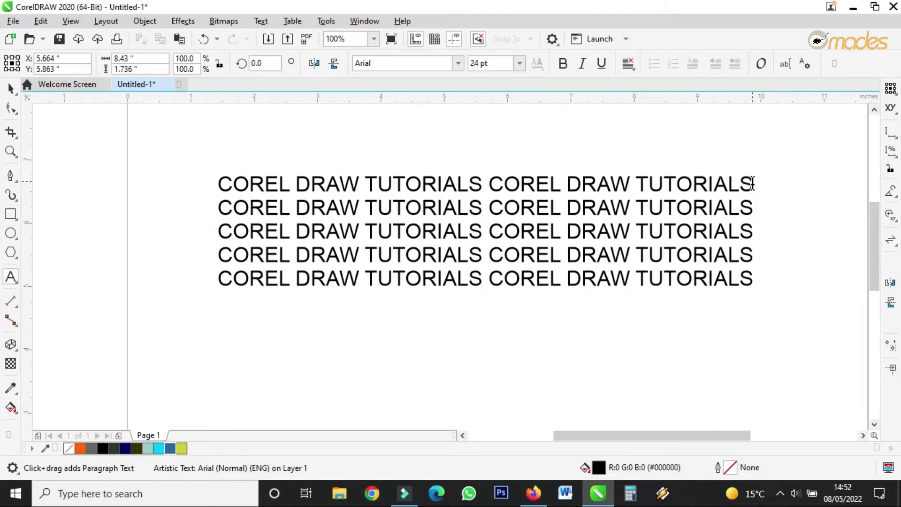
{"action": "key", "text": "ctrl+v"}
{"action": "key", "text": "Return"}
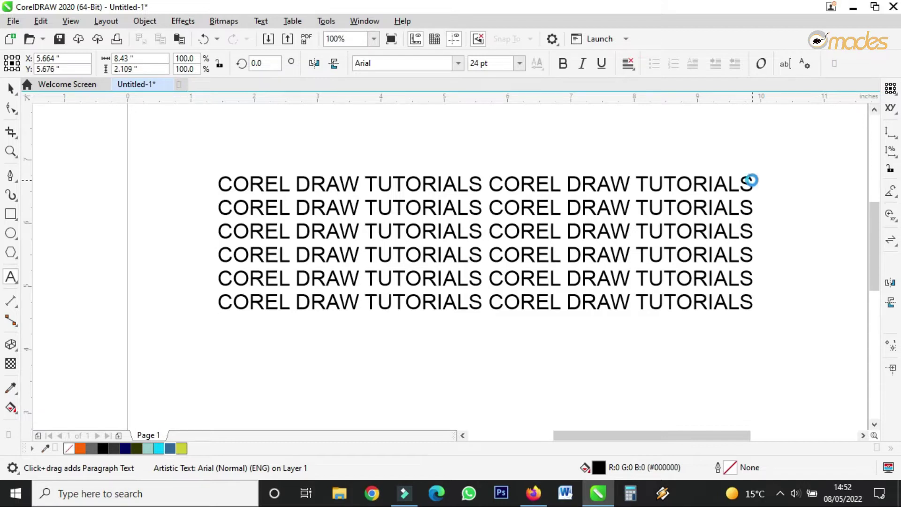
{"action": "key", "text": "ctrl+v"}
{"action": "key", "text": "Return"}
{"action": "key", "text": "ctrl+v"}
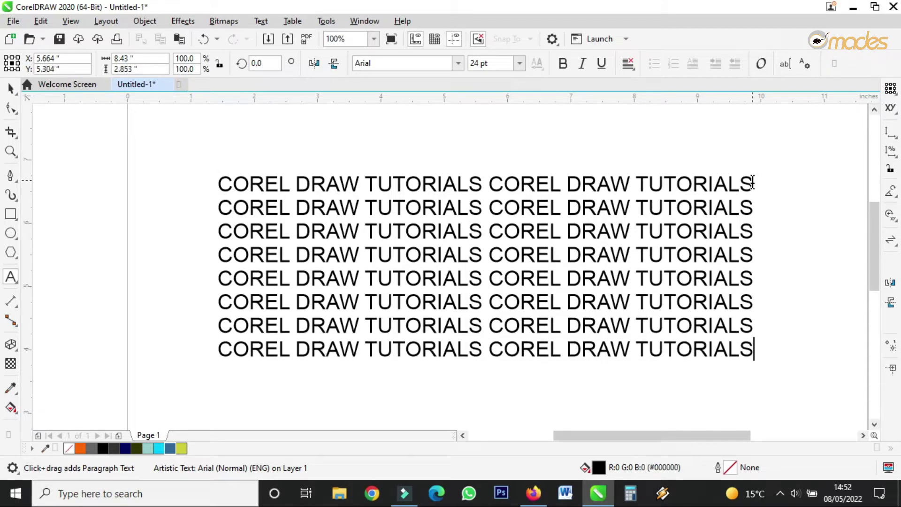
{"action": "key", "text": "Return"}
{"action": "key", "text": "ctrl+v"}
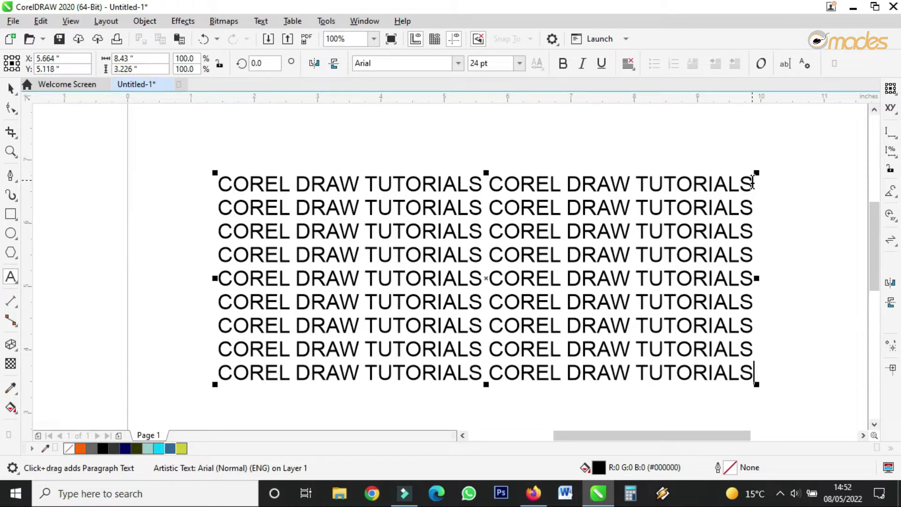
{"action": "key", "text": "Return"}
{"action": "key", "text": "ctrl+v"}
{"action": "key", "text": "Return"}
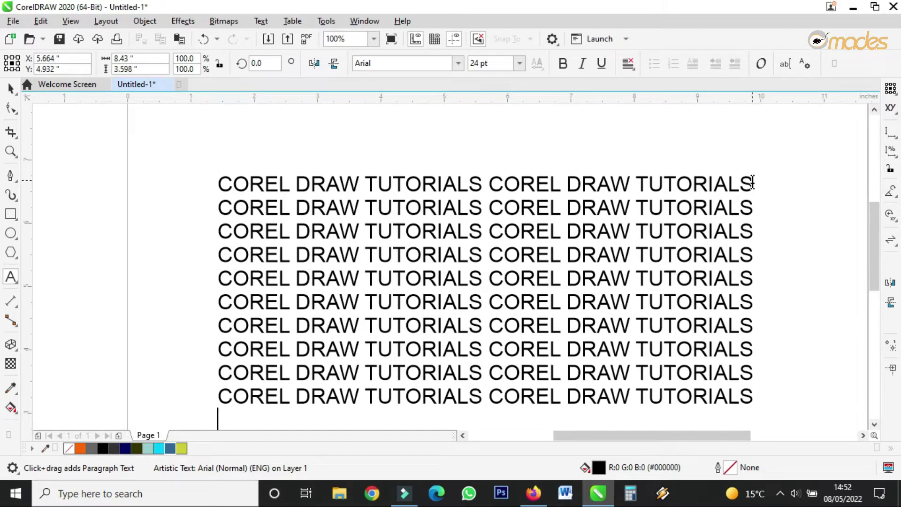
{"action": "key", "text": "ctrl+v"}
{"action": "key", "text": "Return"}
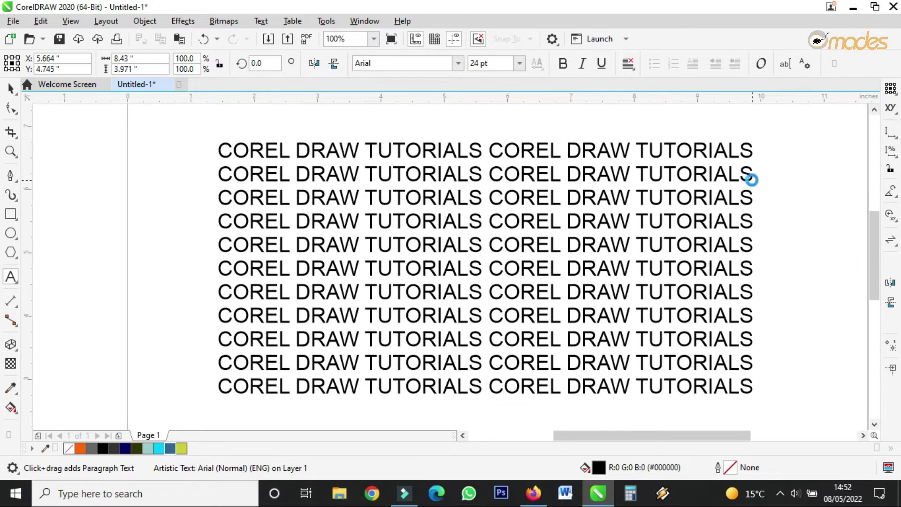
{"action": "key", "text": "ctrl+v"}
{"action": "key", "text": "Return"}
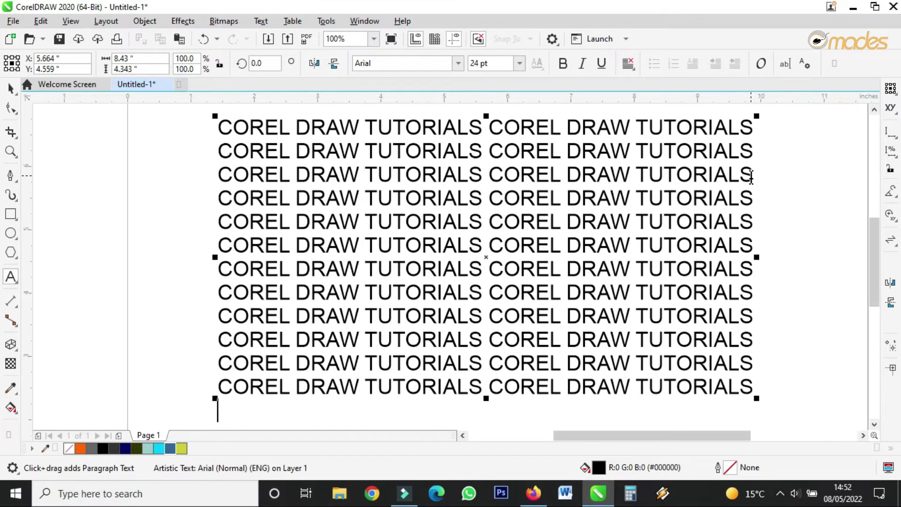
{"action": "key", "text": "ctrl+v"}
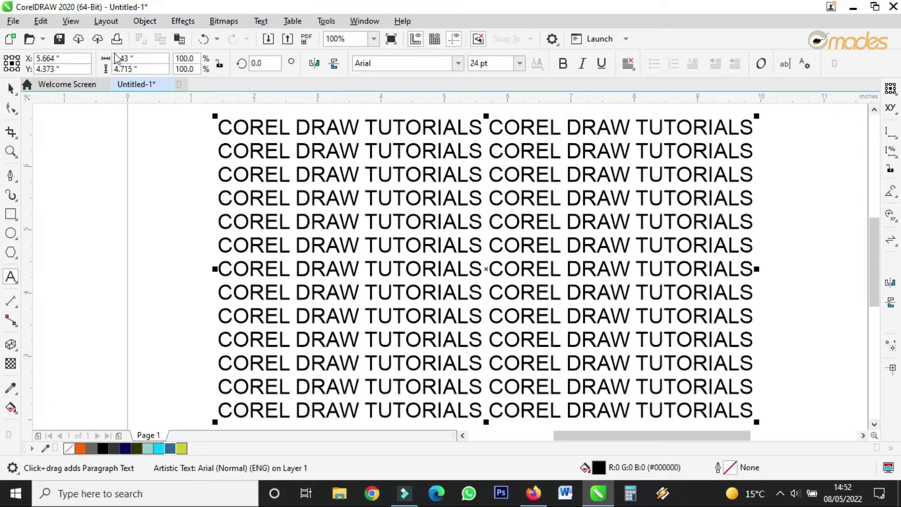
Select the whole text block and set its font to Arial Rounded MT Bold
{"action": "left_click", "coordinate": [10, 88]}
{"action": "scroll", "coordinate": [525, 274], "scroll_direction": "down", "scroll_amount": 1}
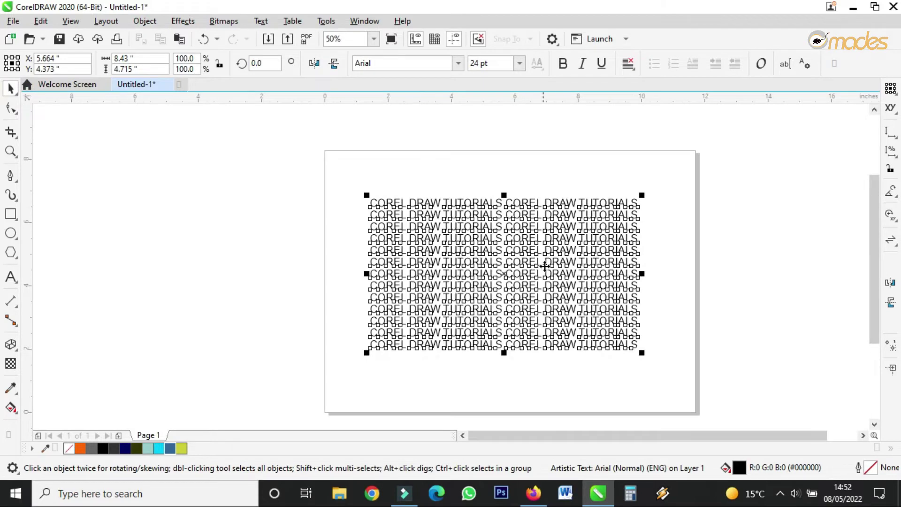
{"action": "scroll", "coordinate": [540, 263], "scroll_direction": "up", "scroll_amount": 2}
{"action": "scroll", "coordinate": [375, 210], "scroll_direction": "down", "scroll_amount": 1}
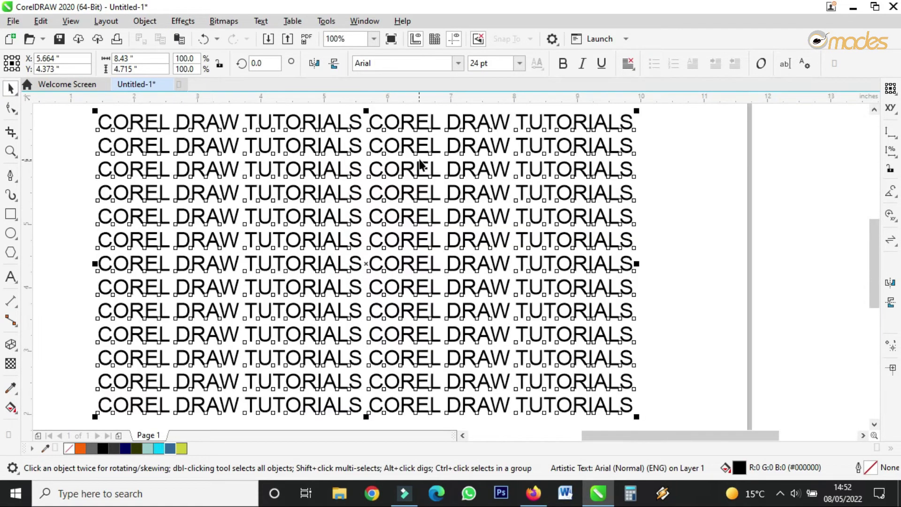
{"action": "left_click", "coordinate": [449, 65]}
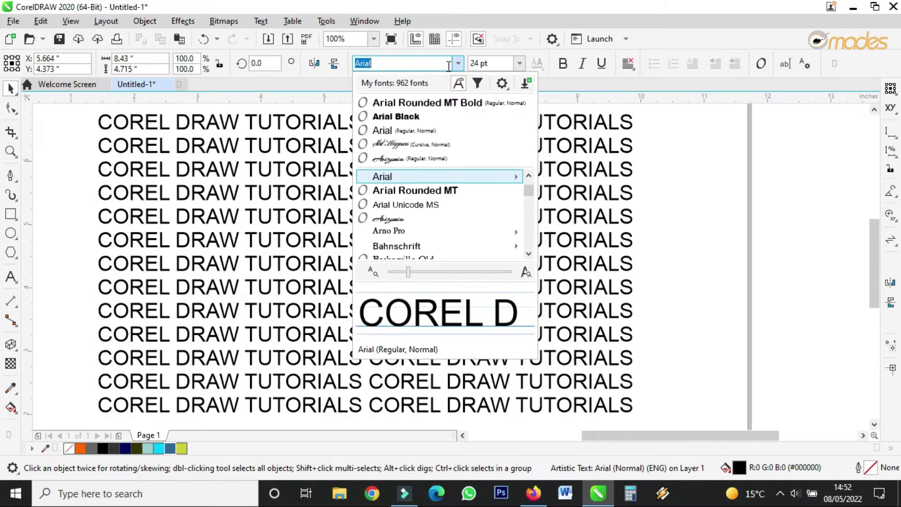
{"action": "left_click", "coordinate": [427, 103]}
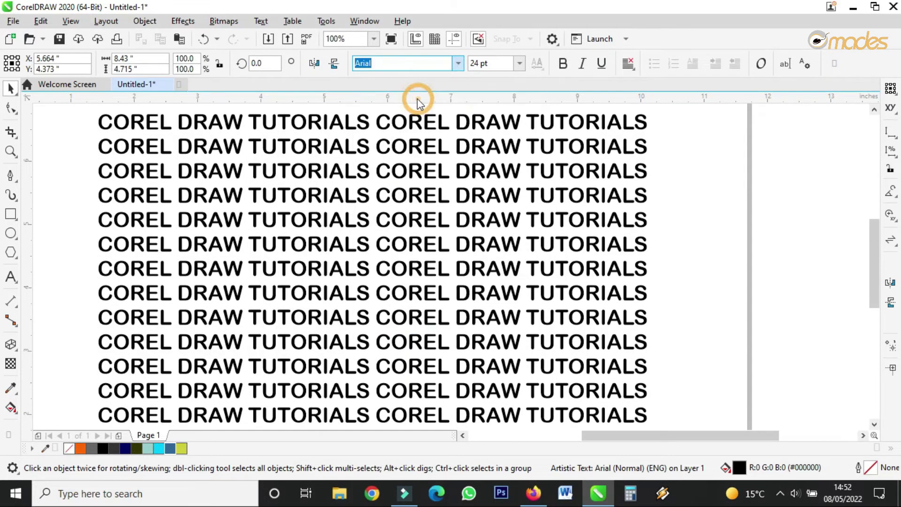
After trying Deep Navy Blue and Orange, fill the text with Desert Blue and deselect it
{"action": "scroll", "coordinate": [497, 216], "scroll_direction": "down", "scroll_amount": 2}
{"action": "scroll", "coordinate": [483, 213], "scroll_direction": "up", "scroll_amount": 2}
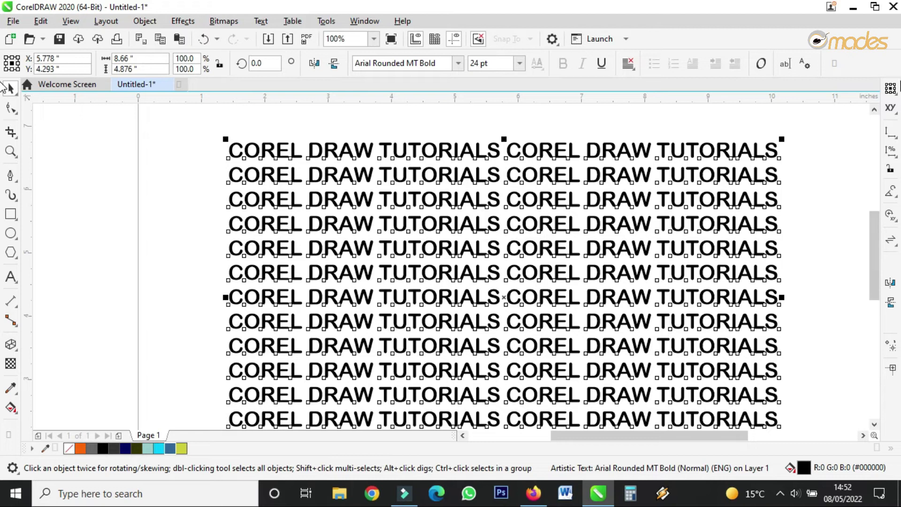
{"action": "left_click", "coordinate": [890, 448]}
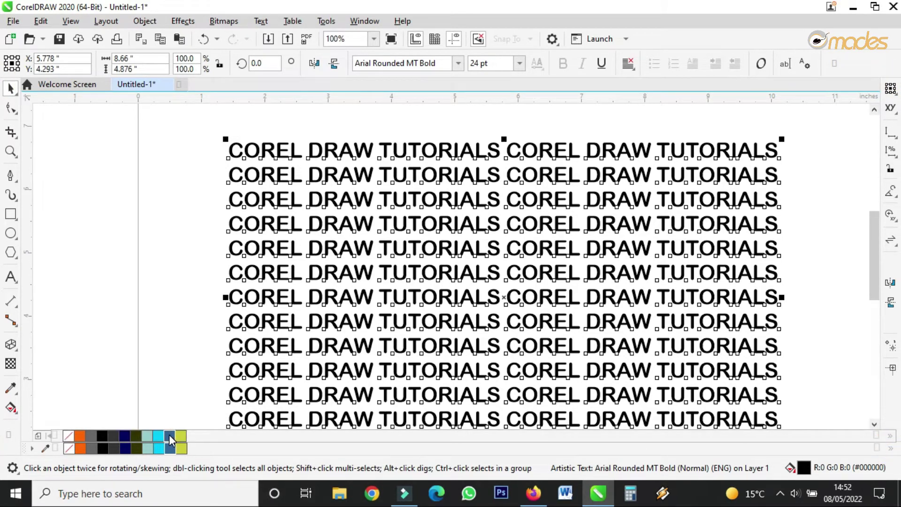
{"action": "left_click", "coordinate": [124, 436]}
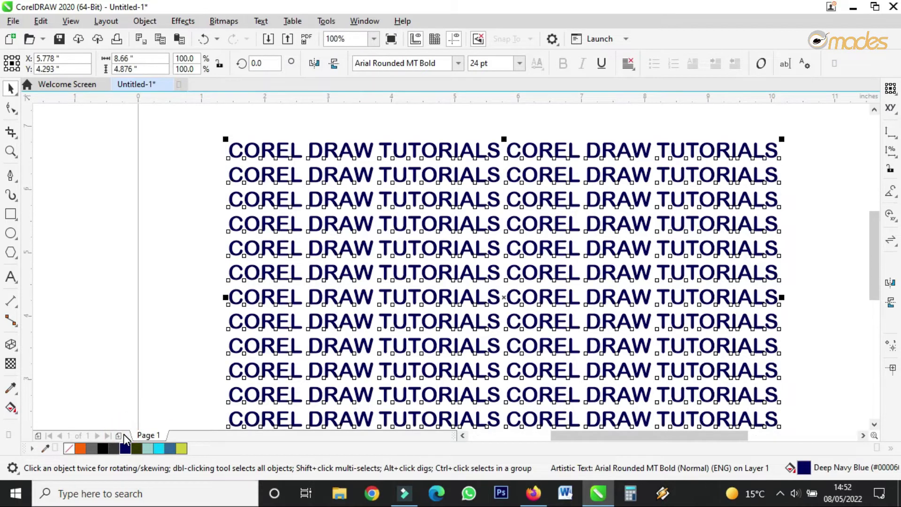
{"action": "left_click", "coordinate": [82, 448]}
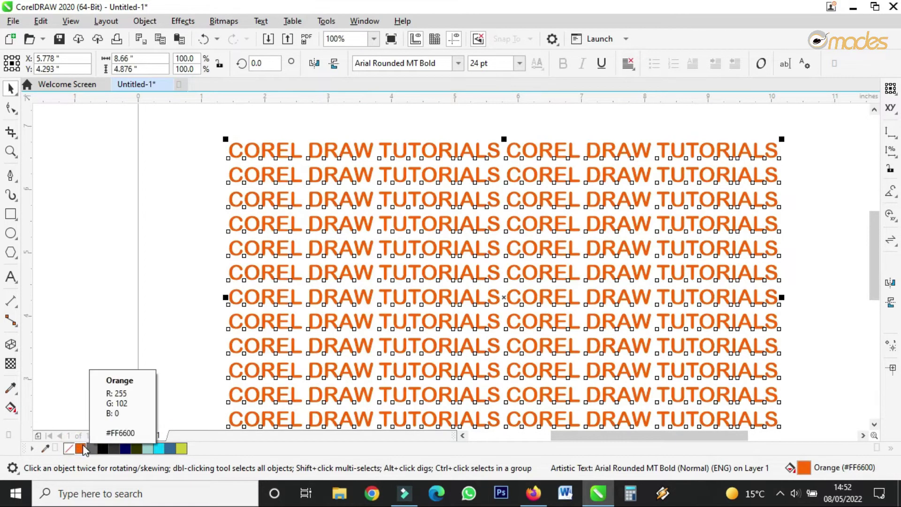
{"action": "left_click", "coordinate": [125, 448]}
{"action": "left_click", "coordinate": [170, 448]}
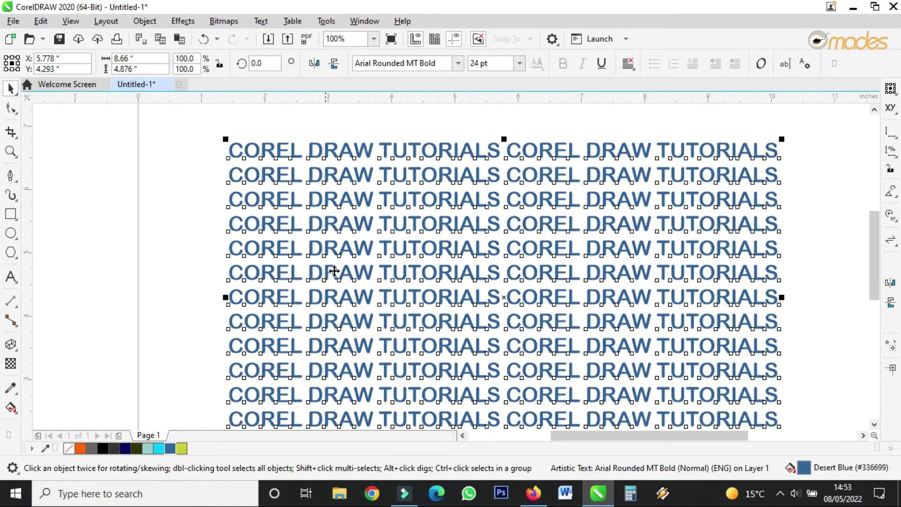
{"action": "scroll", "coordinate": [370, 269], "scroll_direction": "down", "scroll_amount": 2}
{"action": "scroll", "coordinate": [371, 271], "scroll_direction": "up", "scroll_amount": 3}
{"action": "scroll", "coordinate": [370, 271], "scroll_direction": "down", "scroll_amount": 2}
{"action": "left_click", "coordinate": [715, 253]}
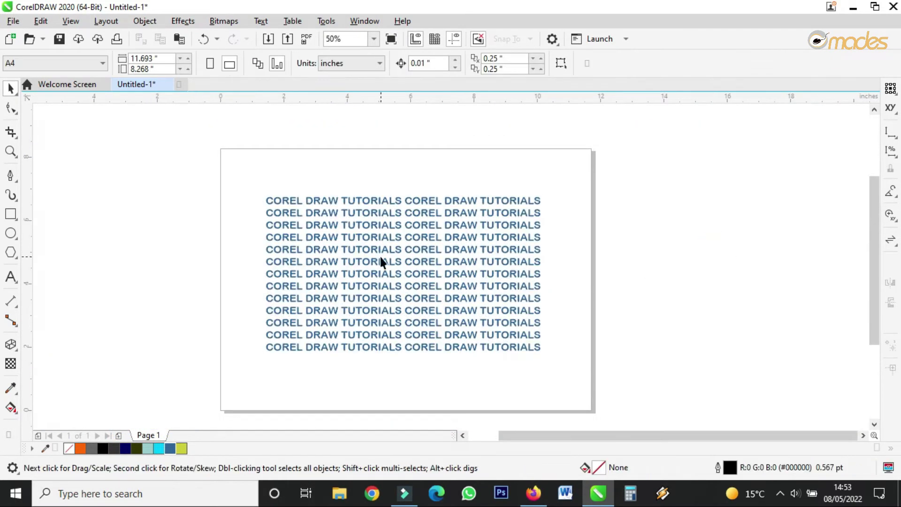
Draw a circle beside the page with the Ellipse tool (F7)
{"action": "scroll", "coordinate": [416, 253], "scroll_direction": "up", "scroll_amount": 1}
{"action": "left_click", "coordinate": [422, 242]}
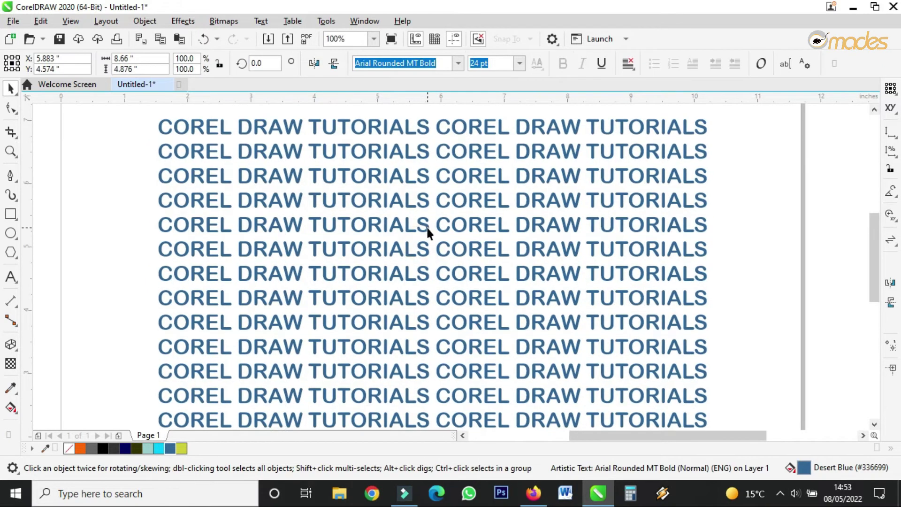
{"action": "scroll", "coordinate": [424, 230], "scroll_direction": "down", "scroll_amount": 3}
{"action": "scroll", "coordinate": [411, 244], "scroll_direction": "up", "scroll_amount": 2}
{"action": "scroll", "coordinate": [411, 244], "scroll_direction": "down", "scroll_amount": 1}
{"action": "scroll", "coordinate": [506, 142], "scroll_direction": "up", "scroll_amount": 1}
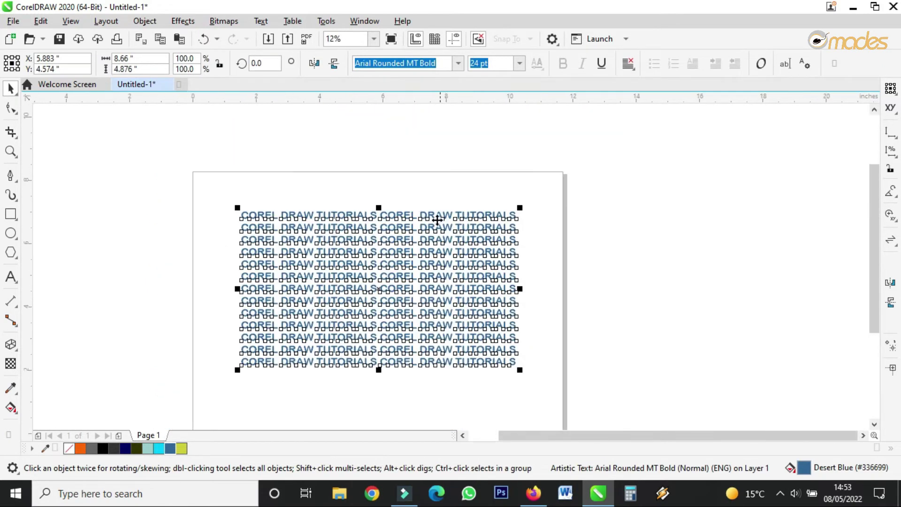
{"action": "left_click", "coordinate": [131, 230]}
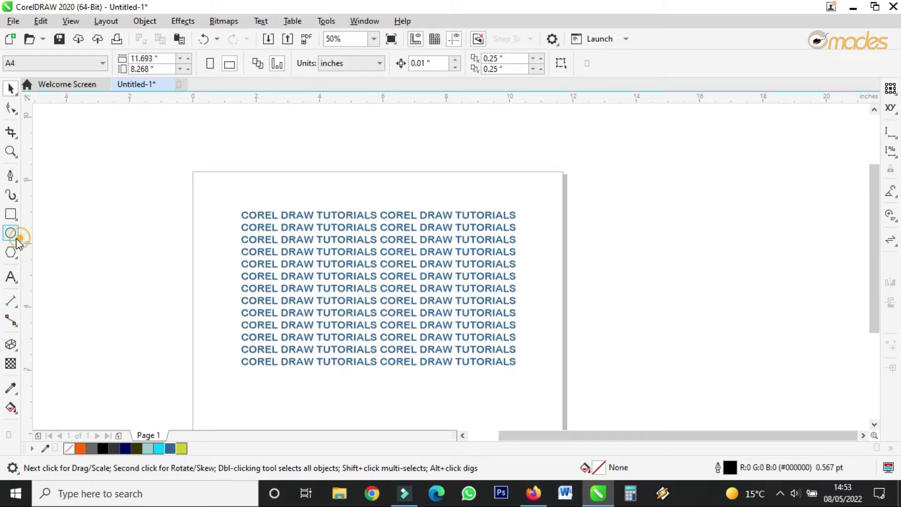
{"action": "left_click", "coordinate": [17, 239]}
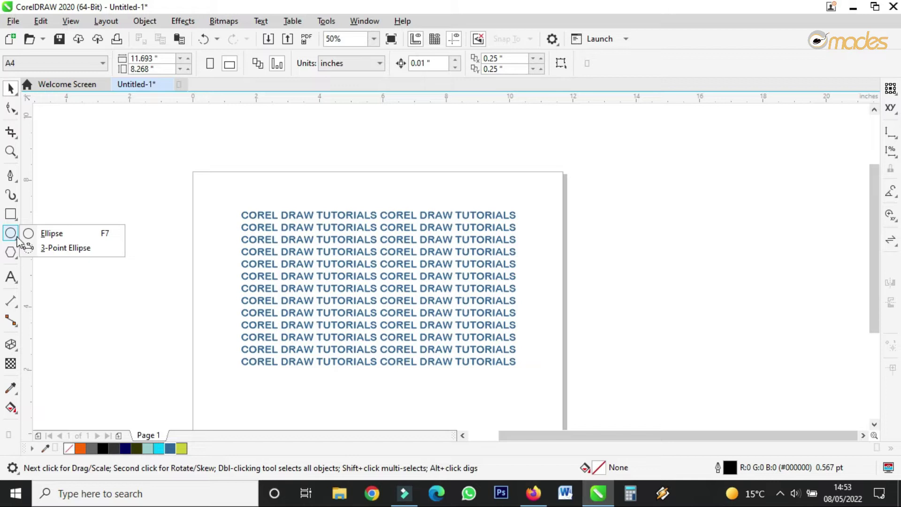
{"action": "left_click", "coordinate": [14, 252]}
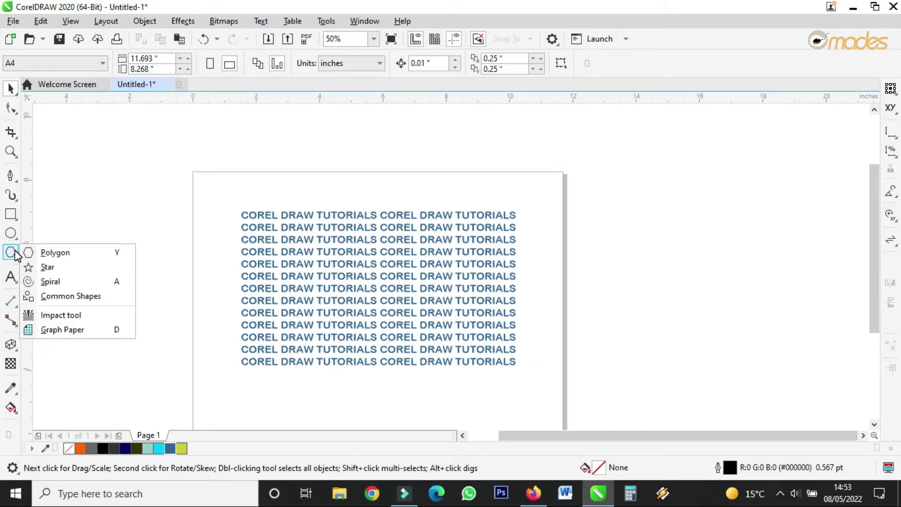
{"action": "left_click", "coordinate": [13, 239]}
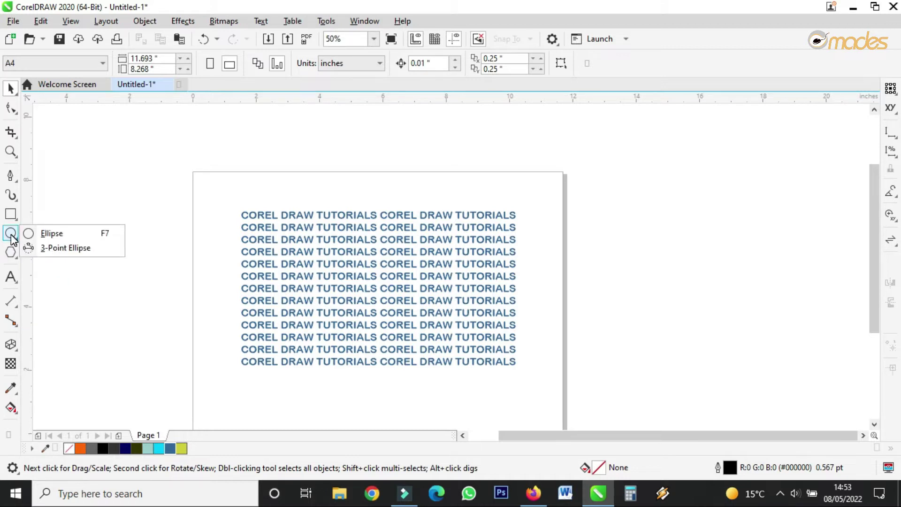
{"action": "left_click", "coordinate": [13, 237]}
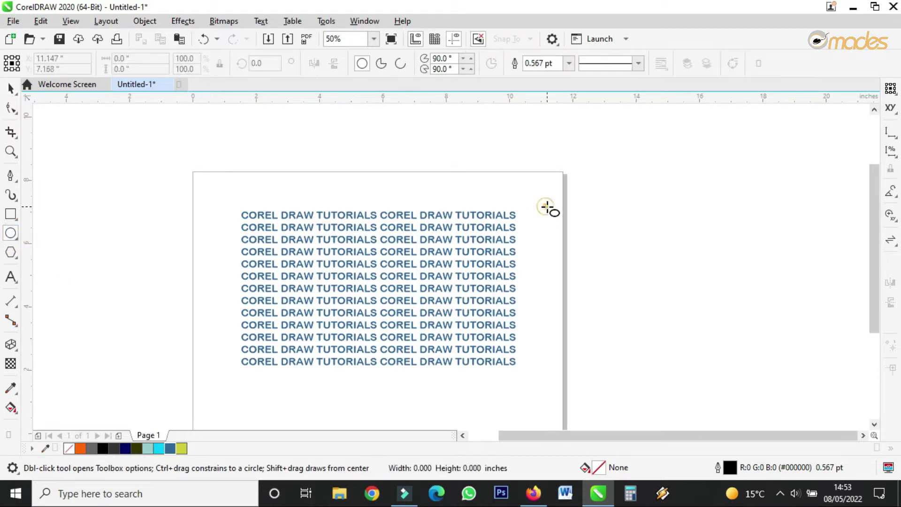
{"action": "left_click_drag", "start_coordinate": [546, 207], "coordinate": [671, 369]}
Move the circle over the text block and scale it down to 89.4%
{"action": "left_click", "coordinate": [10, 88]}
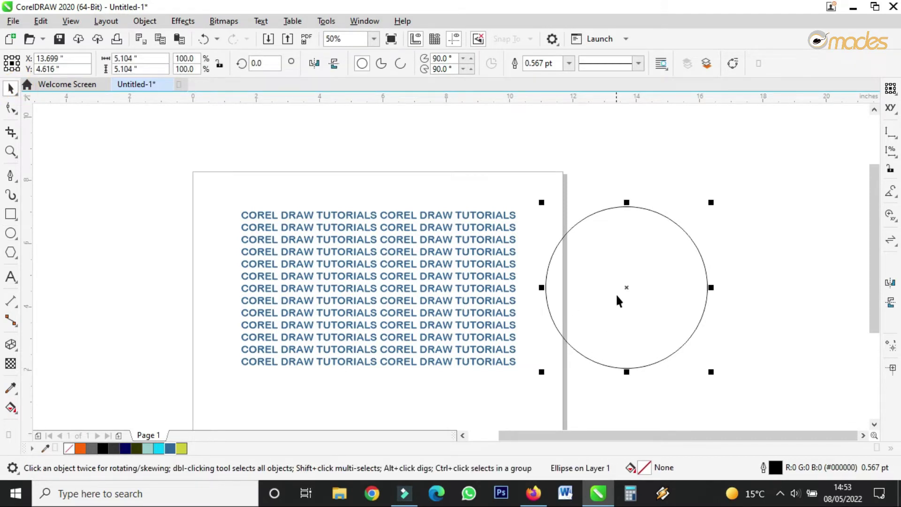
{"action": "left_click_drag", "start_coordinate": [625, 285], "coordinate": [365, 287]}
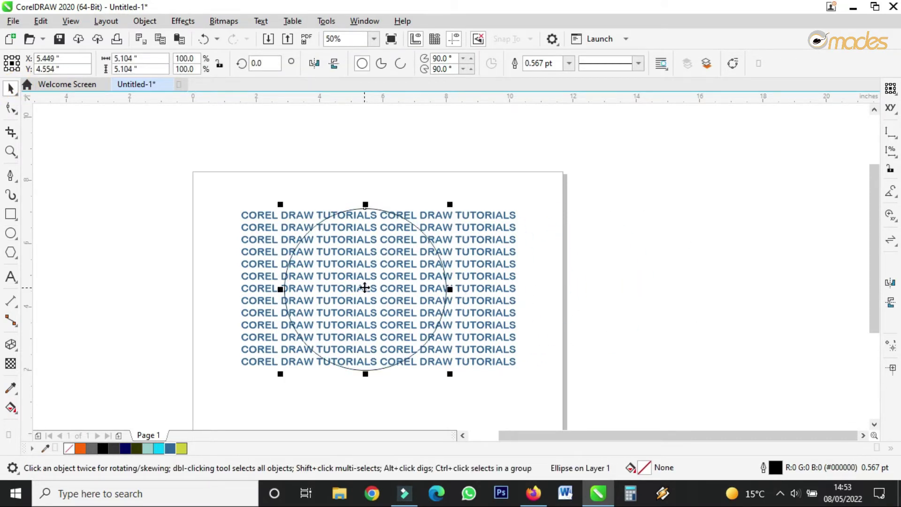
{"action": "left_click_drag", "start_coordinate": [450, 204], "coordinate": [445, 209]}
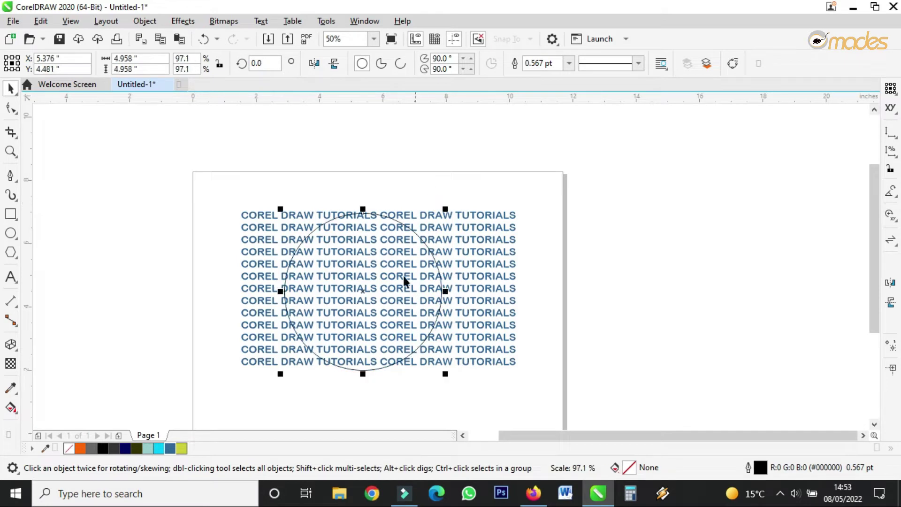
{"action": "left_click", "coordinate": [360, 293]}
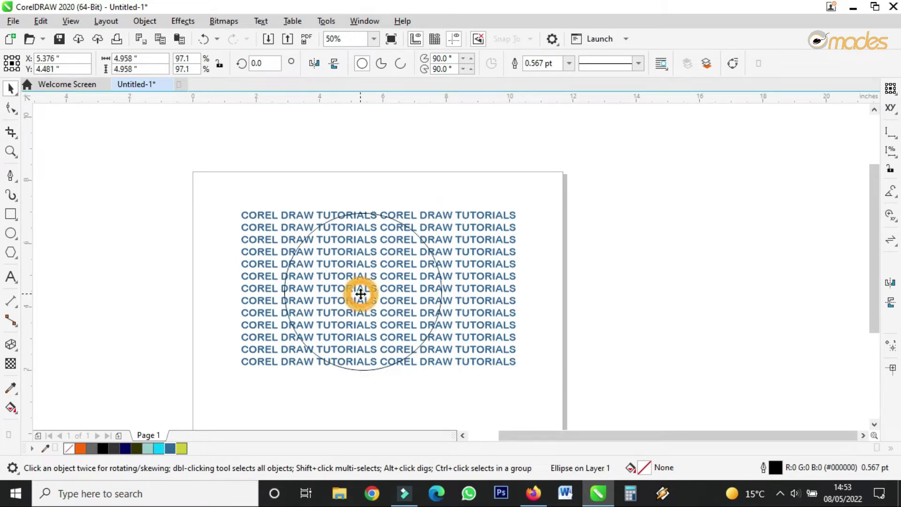
{"action": "left_click", "coordinate": [408, 366]}
{"action": "left_click", "coordinate": [369, 369]}
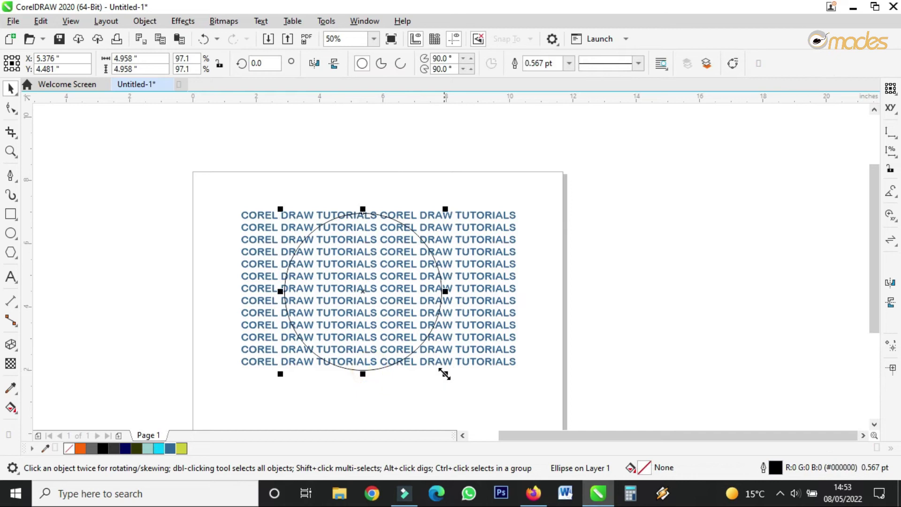
{"action": "left_click_drag", "start_coordinate": [445, 374], "coordinate": [432, 361]}
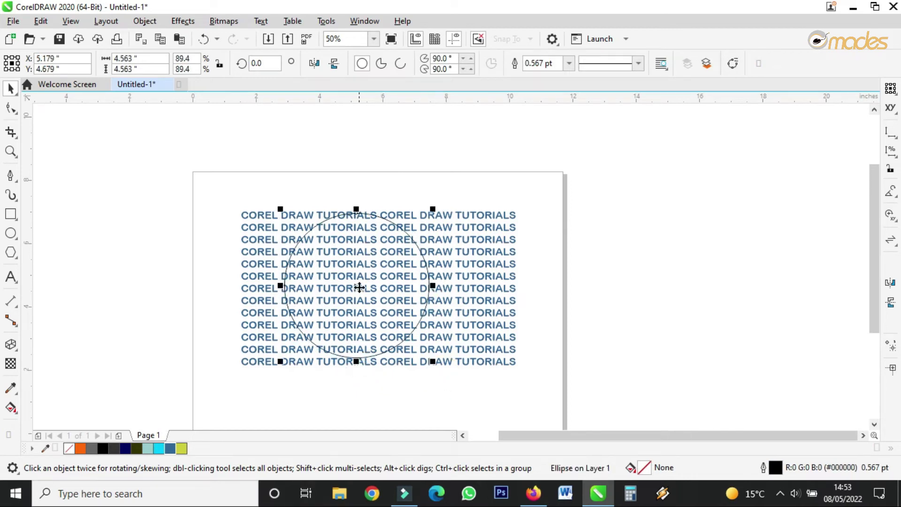
{"action": "left_click_drag", "start_coordinate": [360, 287], "coordinate": [353, 288]}
Nudge the circle until it is centred over the text, then reselect it
{"action": "key", "text": "Escape"}
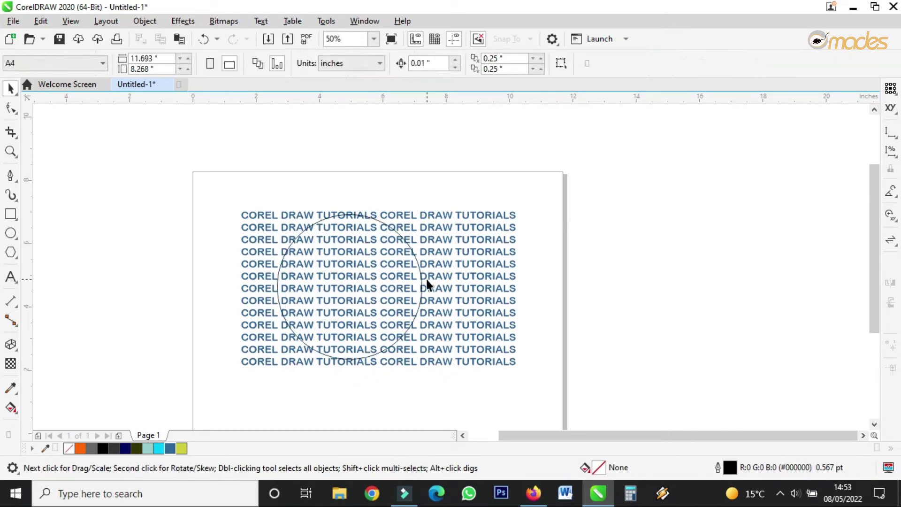
{"action": "left_click", "coordinate": [419, 284]}
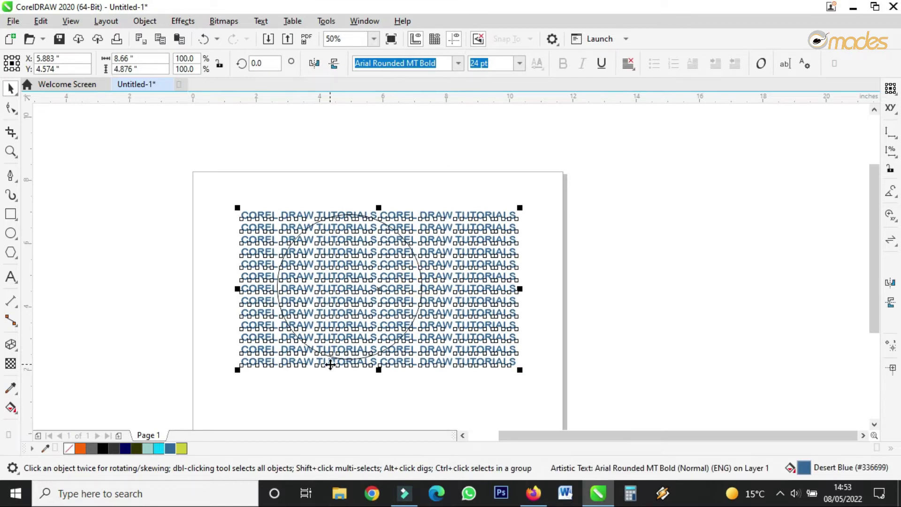
{"action": "left_click", "coordinate": [304, 398]}
{"action": "left_click", "coordinate": [393, 240]}
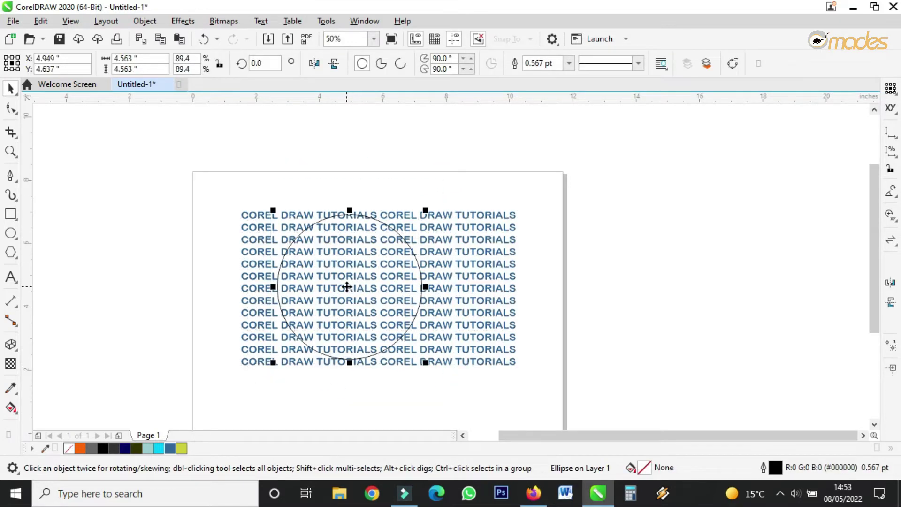
{"action": "left_click_drag", "start_coordinate": [347, 286], "coordinate": [354, 289]}
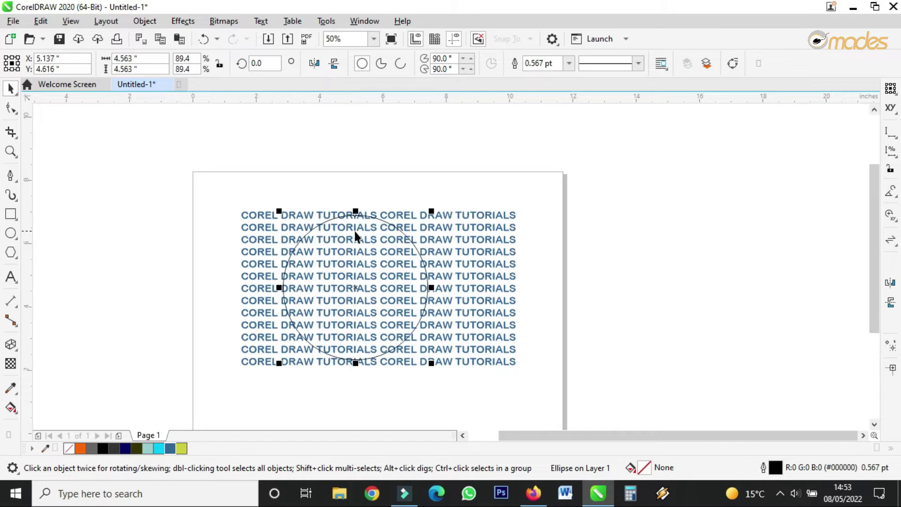
{"action": "left_click", "coordinate": [553, 174]}
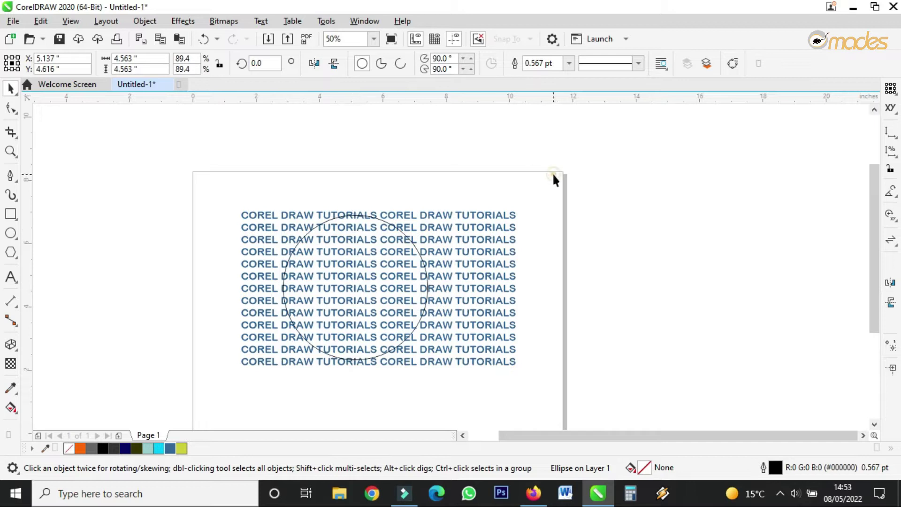
{"action": "left_click", "coordinate": [374, 219]}
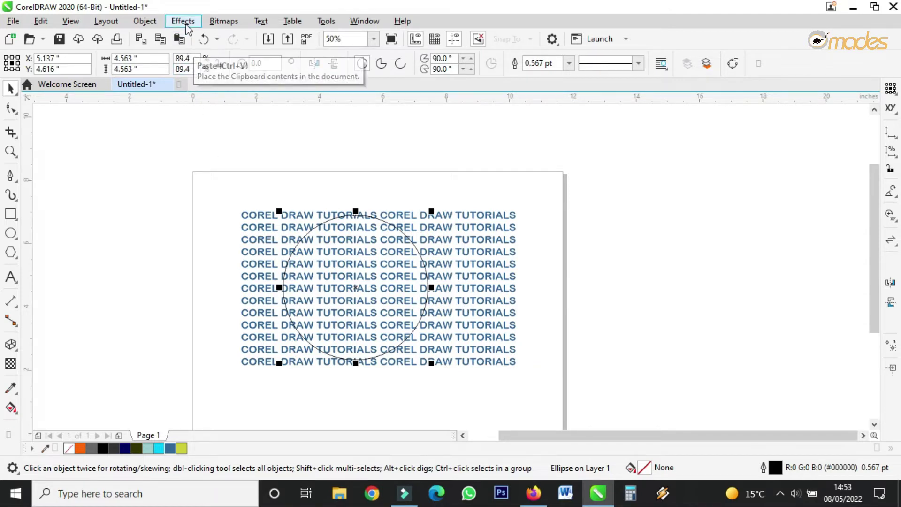
Open the Lens docker for the selected circle from the Effects menu
{"action": "left_click", "coordinate": [183, 21]}
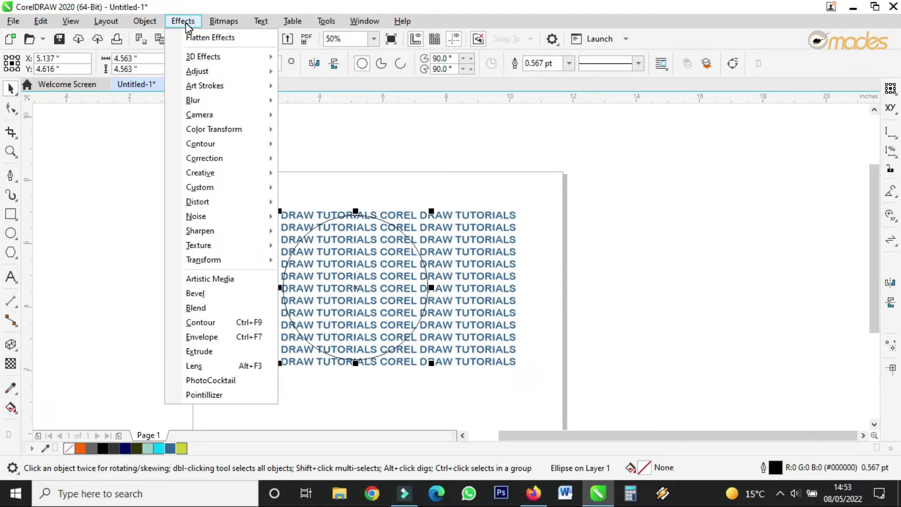
{"action": "mouse_move", "coordinate": [198, 206]}
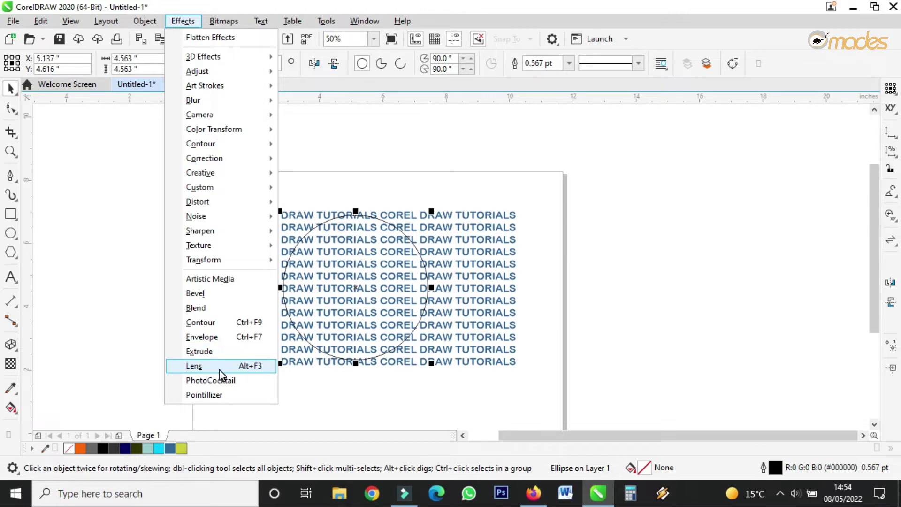
{"action": "left_click", "coordinate": [194, 365]}
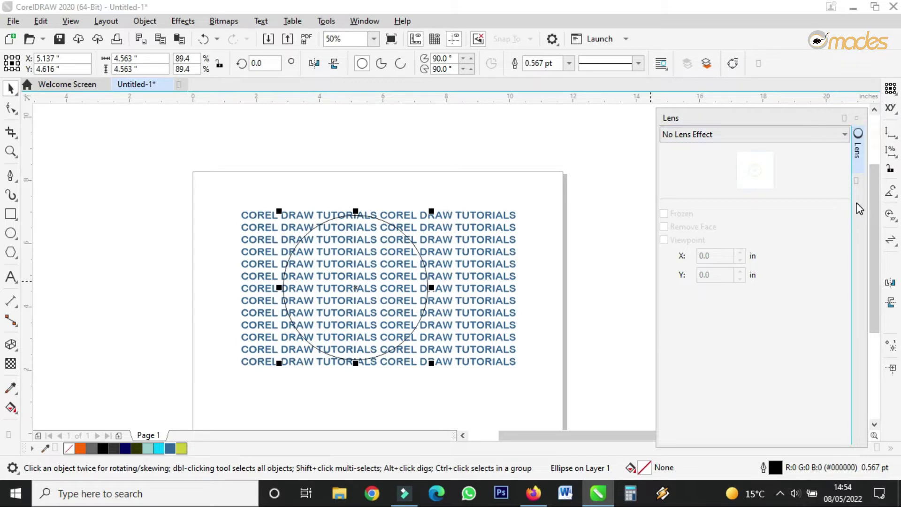
Marquee-zoom onto the circle and text, then open the Lens docker's lens type list
{"action": "left_click", "coordinate": [10, 151]}
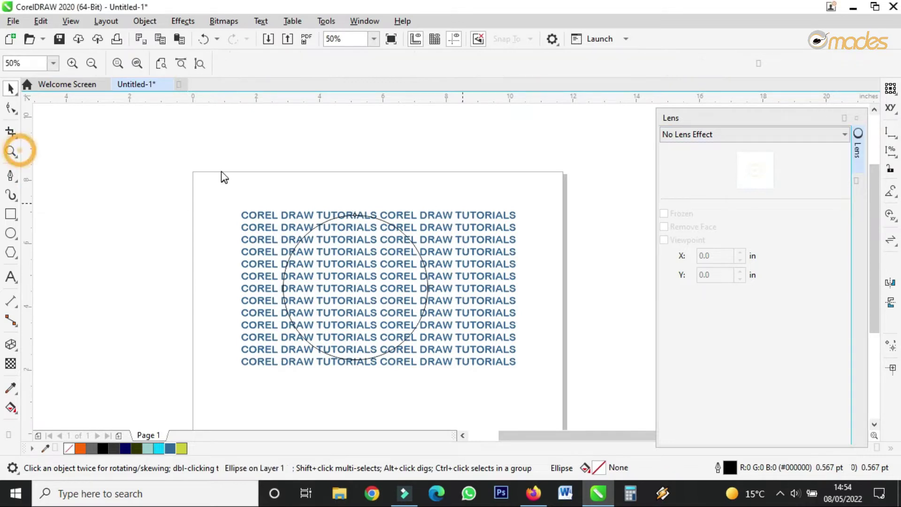
{"action": "left_click_drag", "start_coordinate": [214, 191], "coordinate": [539, 380]}
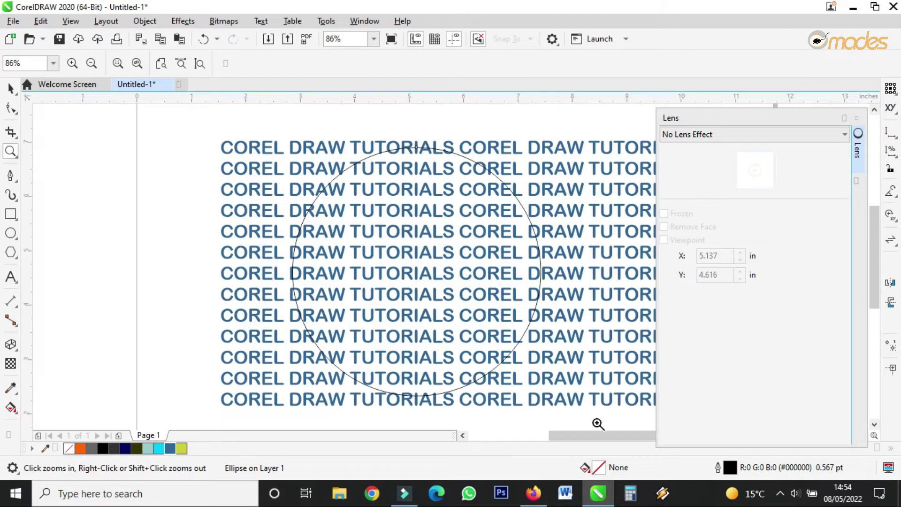
{"action": "left_click_drag", "start_coordinate": [565, 441], "coordinate": [583, 438]}
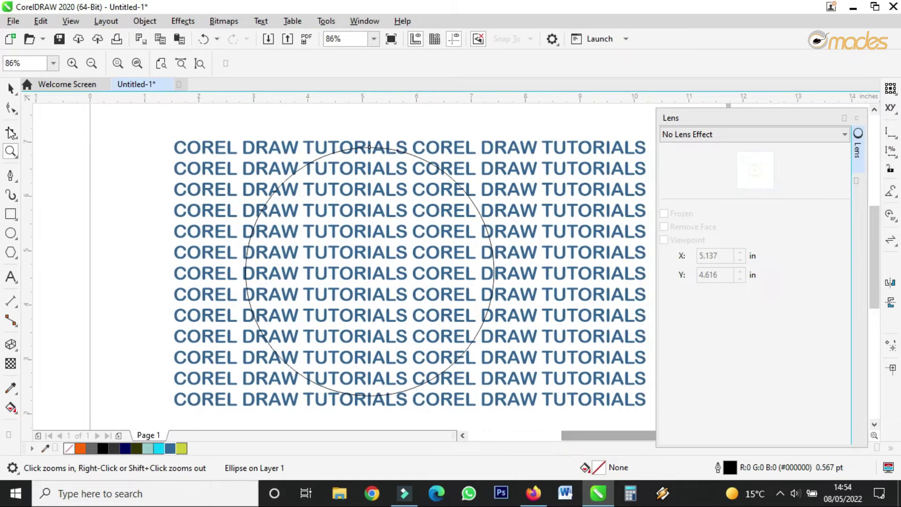
{"action": "left_click", "coordinate": [10, 88]}
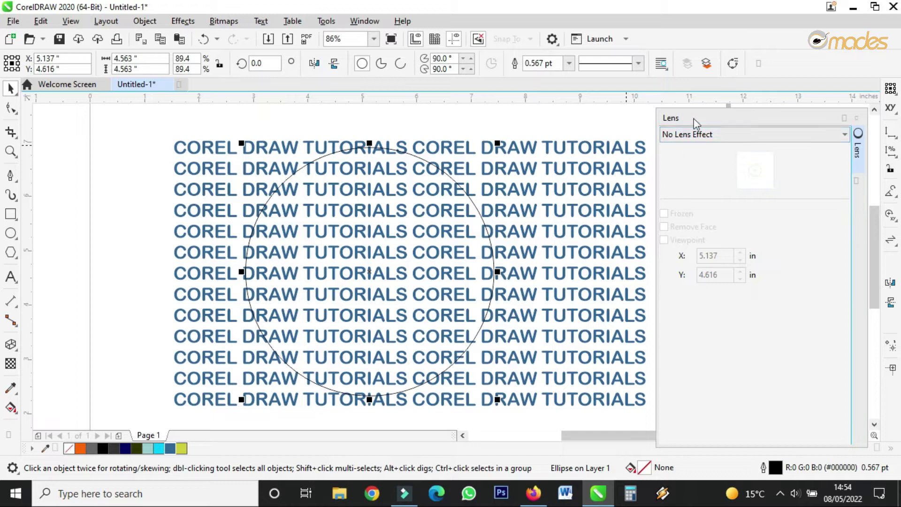
{"action": "left_click", "coordinate": [720, 136]}
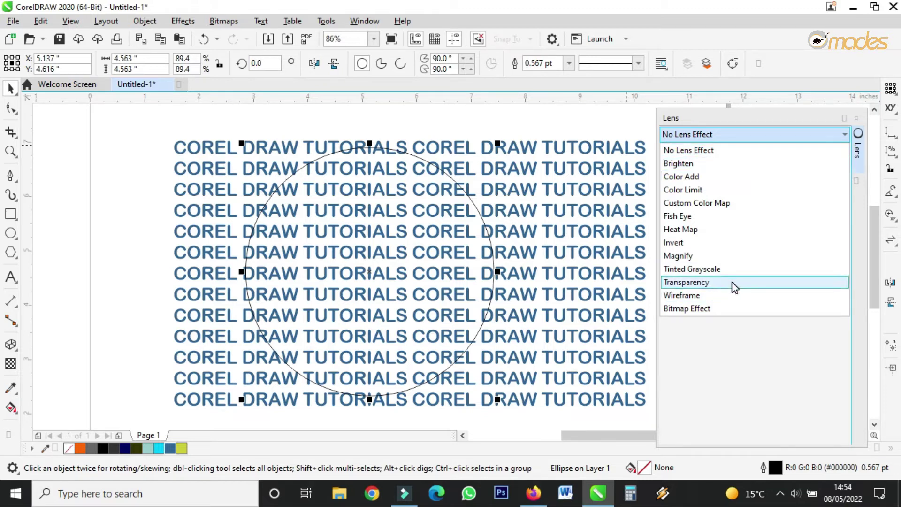
Try a Brighten lens, nudge the circle right, then switch the lens to Color Add
{"action": "left_click", "coordinate": [716, 166]}
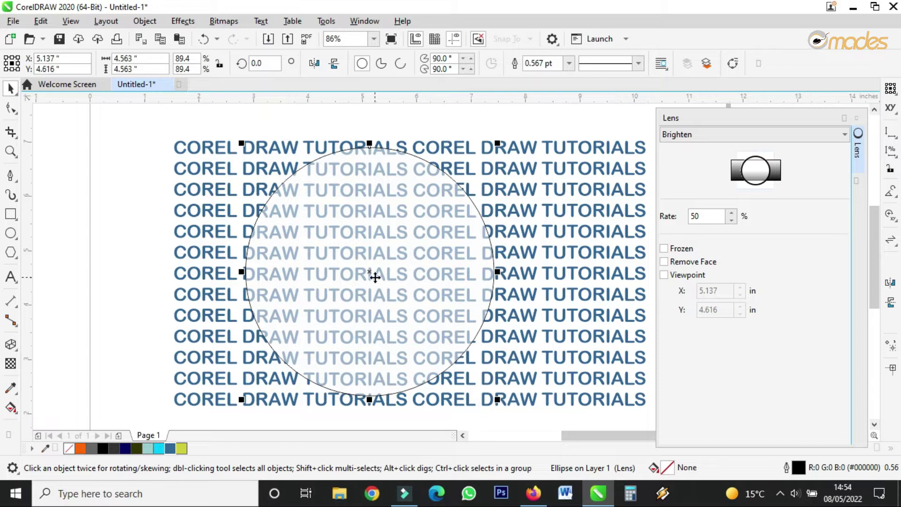
{"action": "mouse_move", "coordinate": [372, 274]}
{"action": "left_mouse_down"}
{"action": "mouse_move", "coordinate": [434, 270]}
{"action": "mouse_move", "coordinate": [387, 277]}
{"action": "left_mouse_up"}
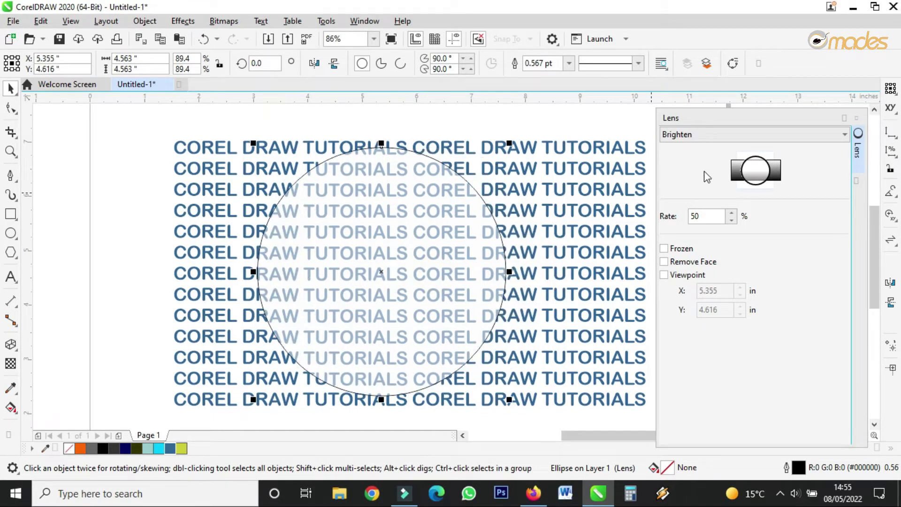
{"action": "left_click", "coordinate": [696, 136]}
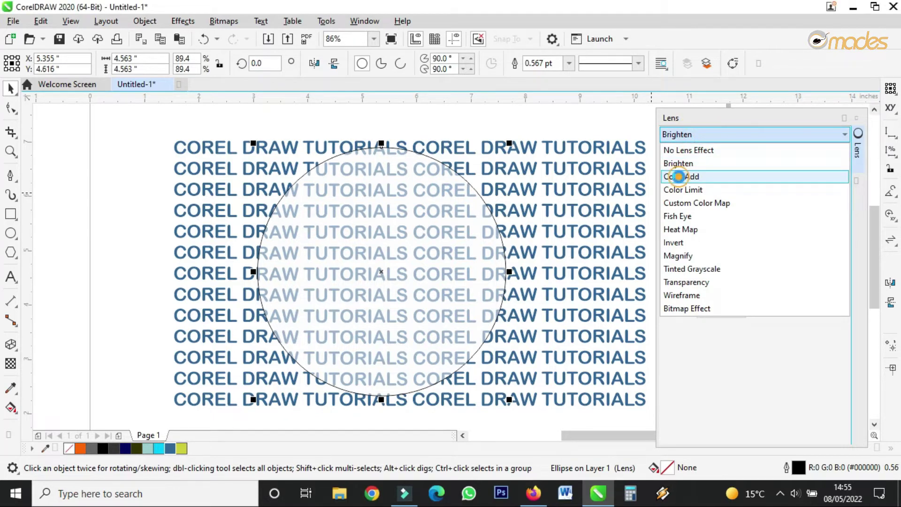
{"action": "left_click", "coordinate": [680, 177]}
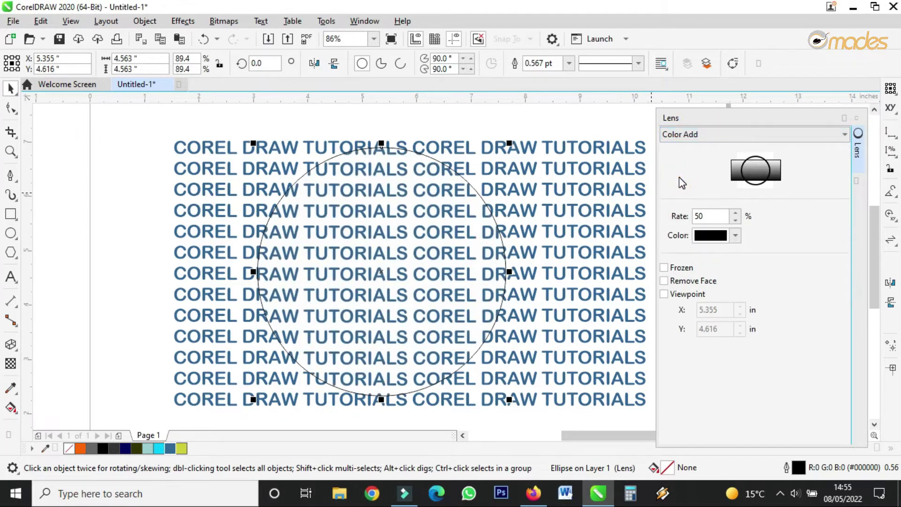
Set the Color Add lens colour to magenta #B917BF
{"action": "left_click", "coordinate": [735, 235]}
{"action": "left_click", "coordinate": [724, 309]}
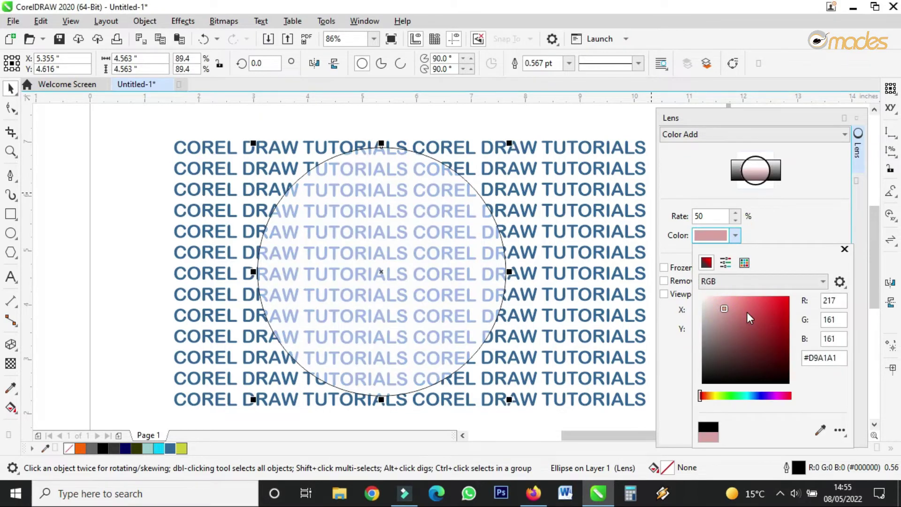
{"action": "left_click", "coordinate": [741, 396]}
{"action": "left_click", "coordinate": [755, 346]}
{"action": "left_click_drag", "start_coordinate": [742, 396], "coordinate": [722, 396]}
{"action": "left_click_drag", "start_coordinate": [765, 332], "coordinate": [783, 303]}
{"action": "left_click", "coordinate": [776, 395]}
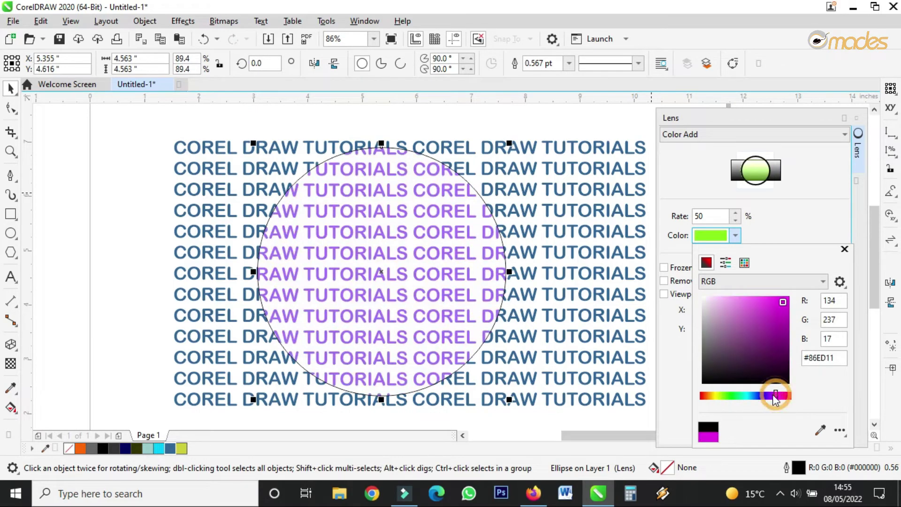
{"action": "mouse_move", "coordinate": [774, 304]}
{"action": "left_mouse_down"}
{"action": "mouse_move", "coordinate": [784, 311]}
{"action": "mouse_move", "coordinate": [778, 317]}
{"action": "left_mouse_up"}
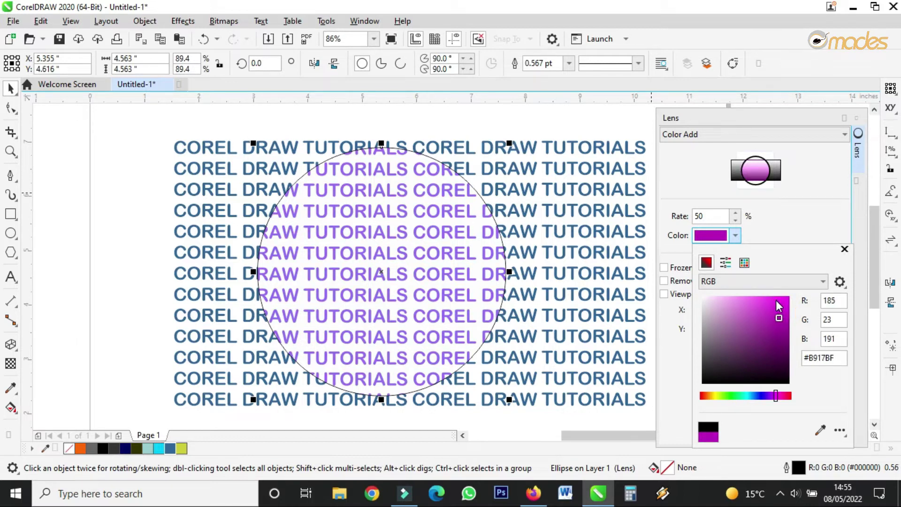
{"action": "left_click", "coordinate": [775, 232]}
{"action": "left_click", "coordinate": [699, 137]}
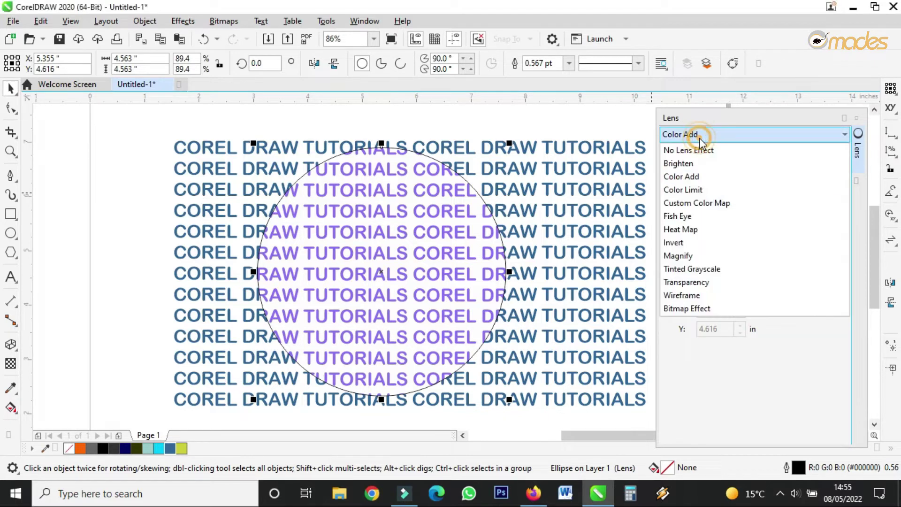
Switch the lens to Color Limit and adjust its colour toward a reddish brown
{"action": "left_click", "coordinate": [680, 190]}
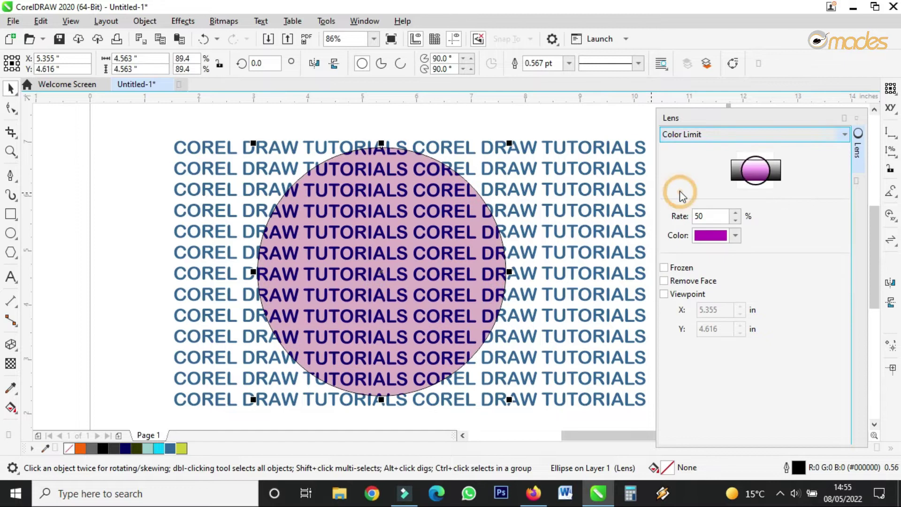
{"action": "left_click", "coordinate": [735, 236]}
{"action": "left_click", "coordinate": [731, 320]}
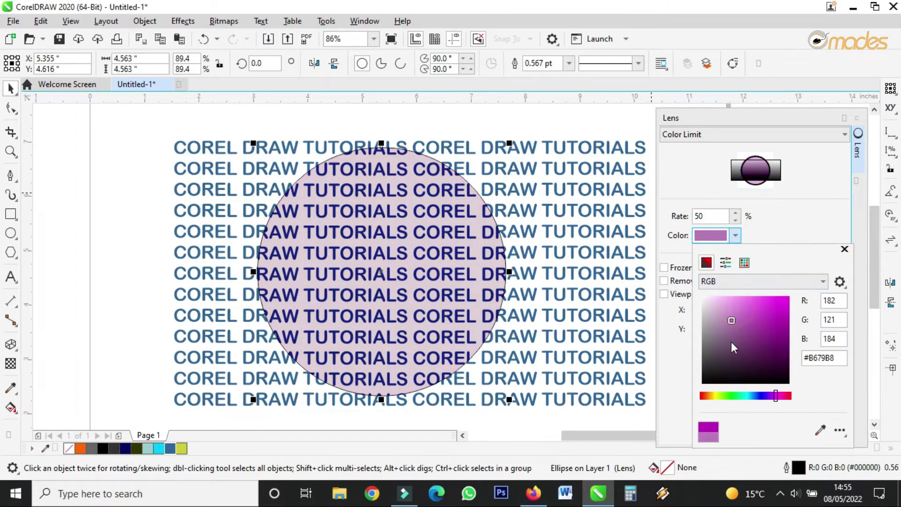
{"action": "left_click", "coordinate": [732, 356]}
{"action": "left_click", "coordinate": [701, 396]}
{"action": "left_click", "coordinate": [744, 345]}
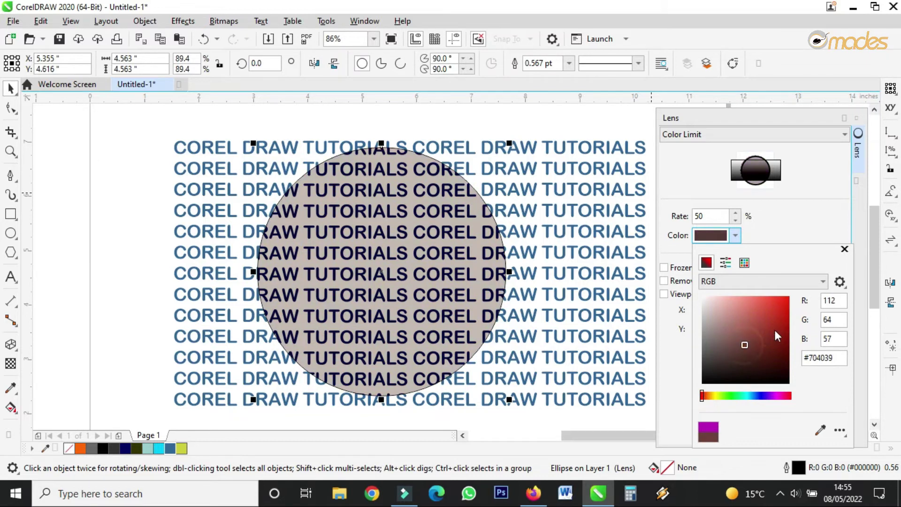
{"action": "left_click", "coordinate": [775, 330]}
{"action": "left_click", "coordinate": [805, 203]}
Change to a Custom Color Map lens with a light purple #C053D6 From colour
{"action": "left_click", "coordinate": [717, 135]}
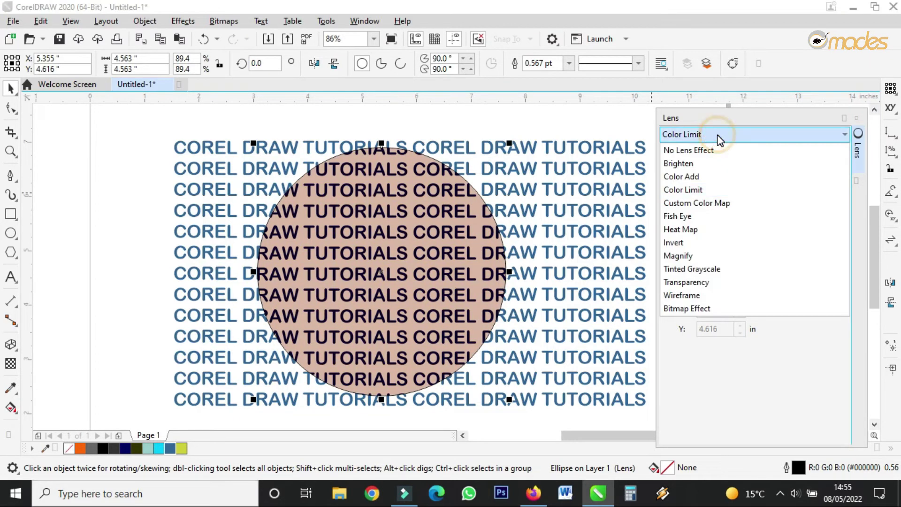
{"action": "left_click", "coordinate": [712, 203]}
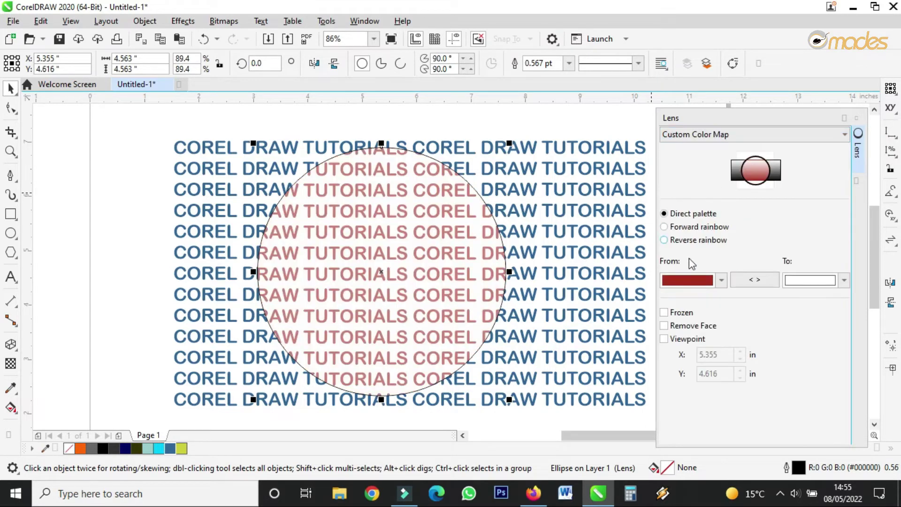
{"action": "left_click", "coordinate": [716, 279]}
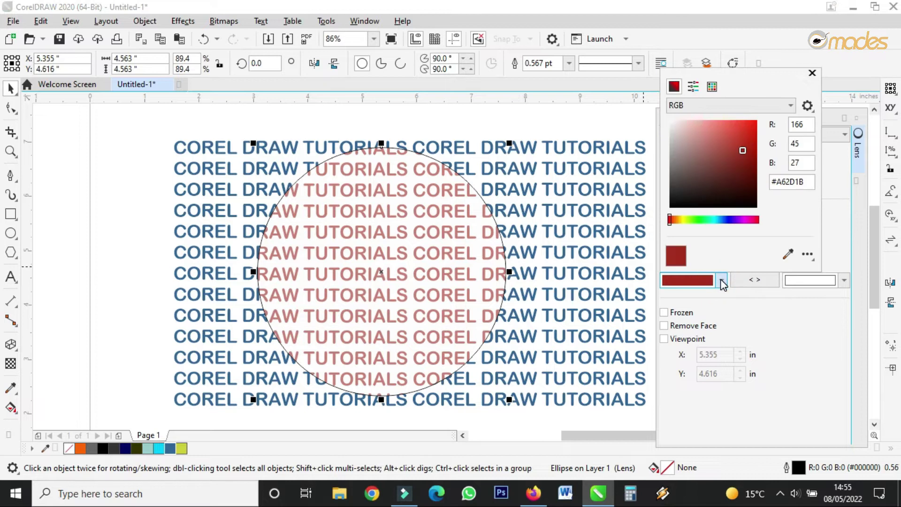
{"action": "left_click", "coordinate": [742, 219]}
{"action": "left_click", "coordinate": [728, 176]}
{"action": "left_click", "coordinate": [728, 138]}
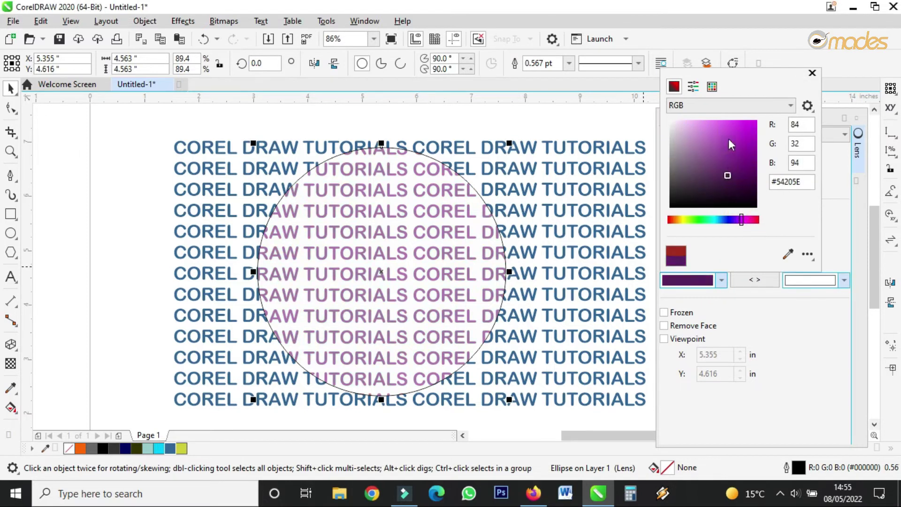
{"action": "left_click", "coordinate": [723, 134]}
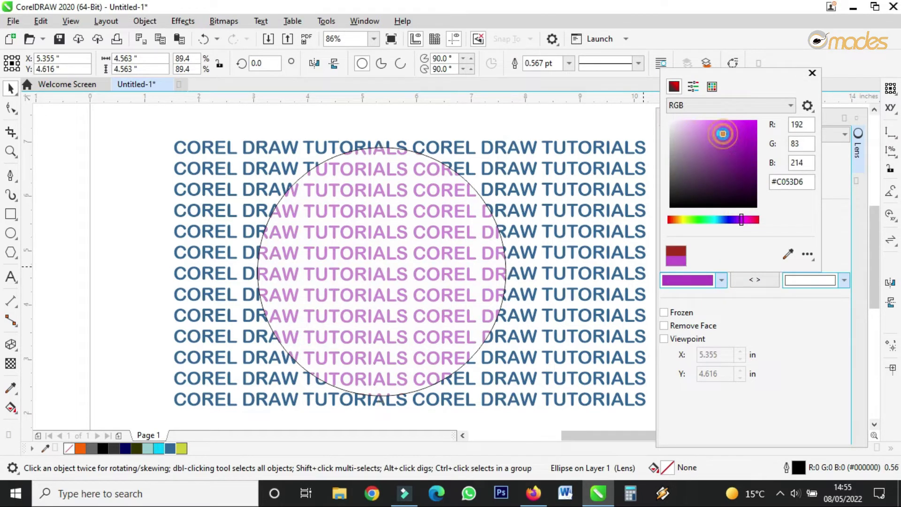
{"action": "left_click", "coordinate": [829, 114]}
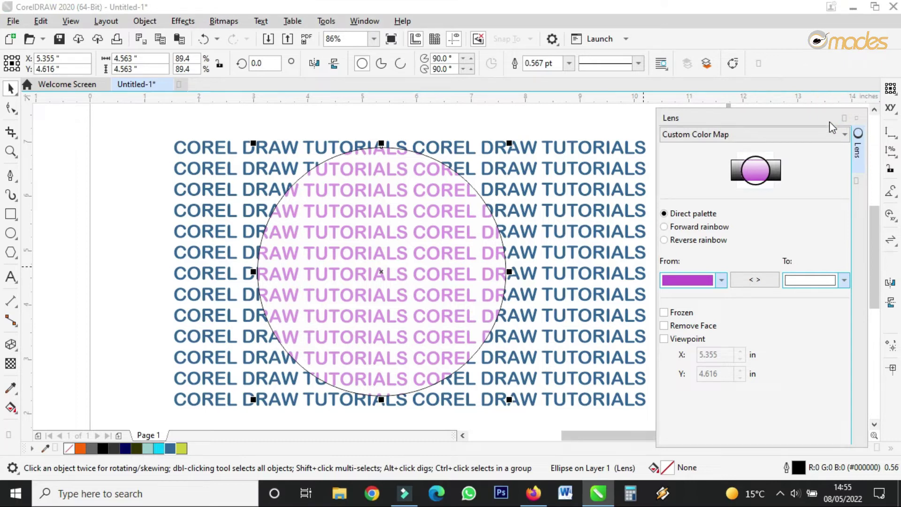
Set the Custom Color Map's To colour to light green
{"action": "left_click", "coordinate": [843, 281]}
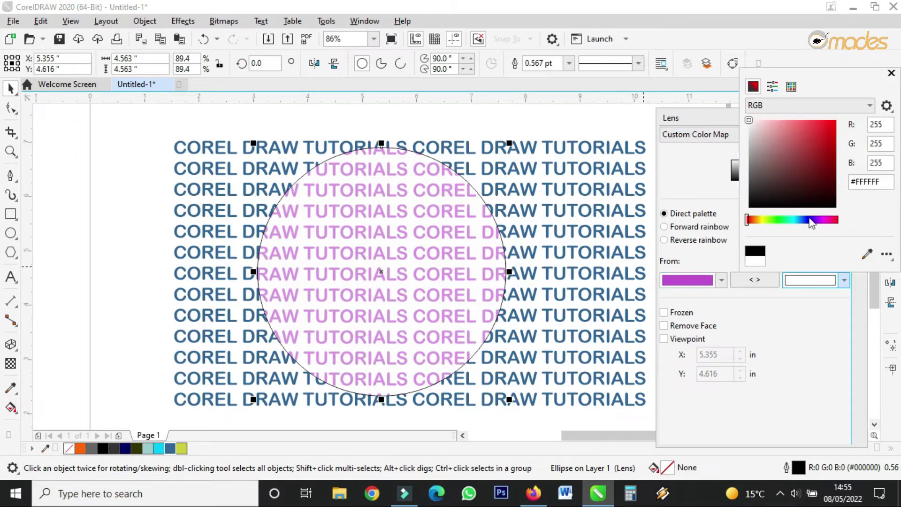
{"action": "mouse_move", "coordinate": [792, 162]}
{"action": "left_mouse_down"}
{"action": "mouse_move", "coordinate": [803, 142]}
{"action": "mouse_move", "coordinate": [805, 155]}
{"action": "left_mouse_up"}
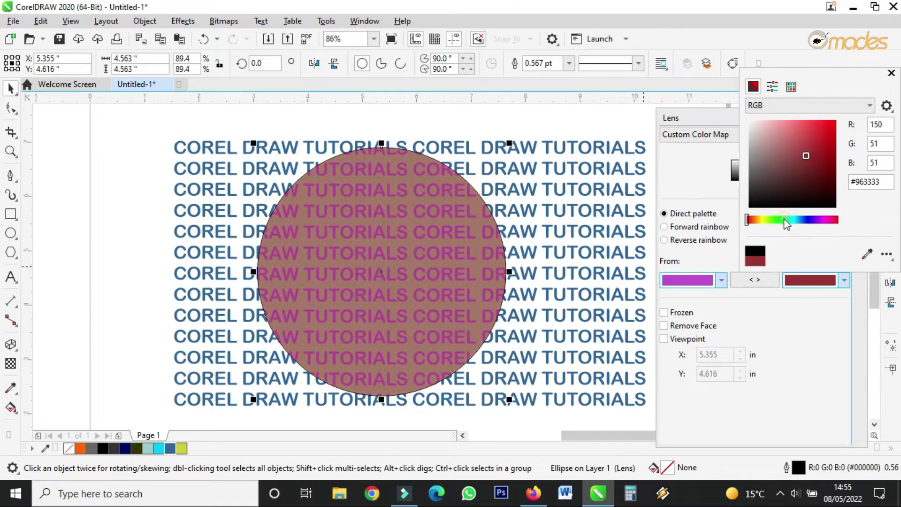
{"action": "left_click", "coordinate": [784, 220]}
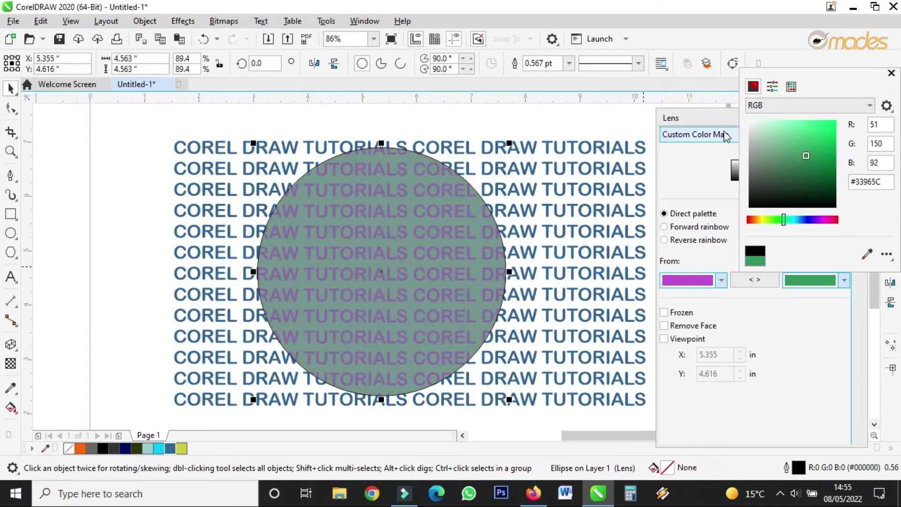
{"action": "left_click", "coordinate": [781, 135]}
{"action": "left_click", "coordinate": [704, 178]}
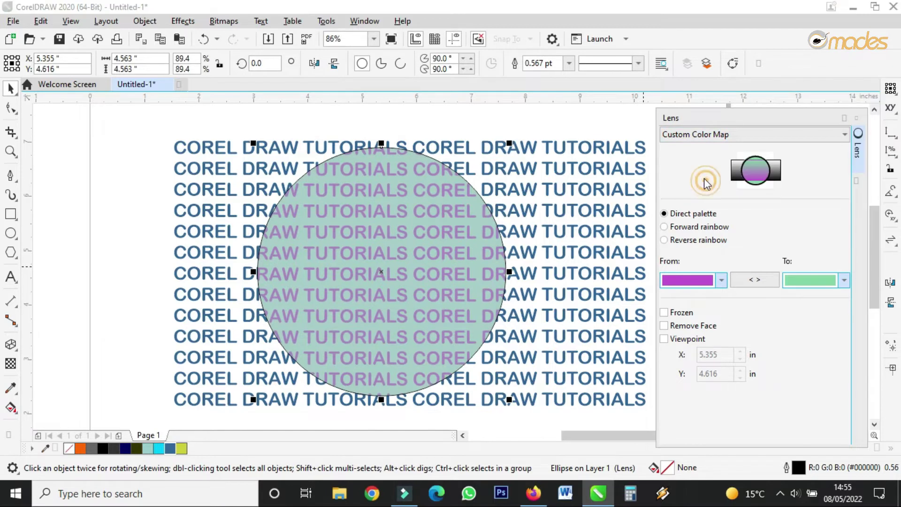
{"action": "left_click", "coordinate": [744, 134]}
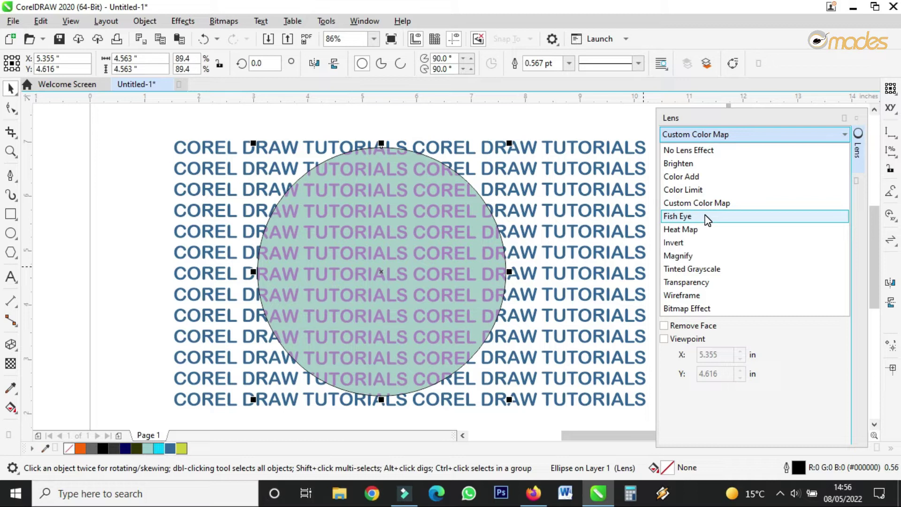
Apply a Fish Eye lens to the circle and trial Rate values, including negative ones
{"action": "left_click", "coordinate": [705, 216]}
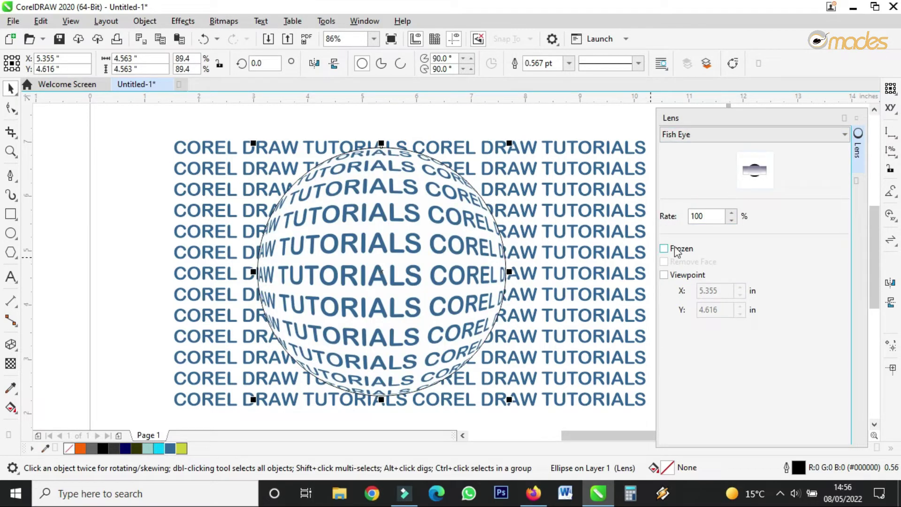
{"action": "left_click", "coordinate": [731, 213]}
{"action": "left_click", "coordinate": [731, 213]}
{"action": "left_click", "coordinate": [731, 213]}
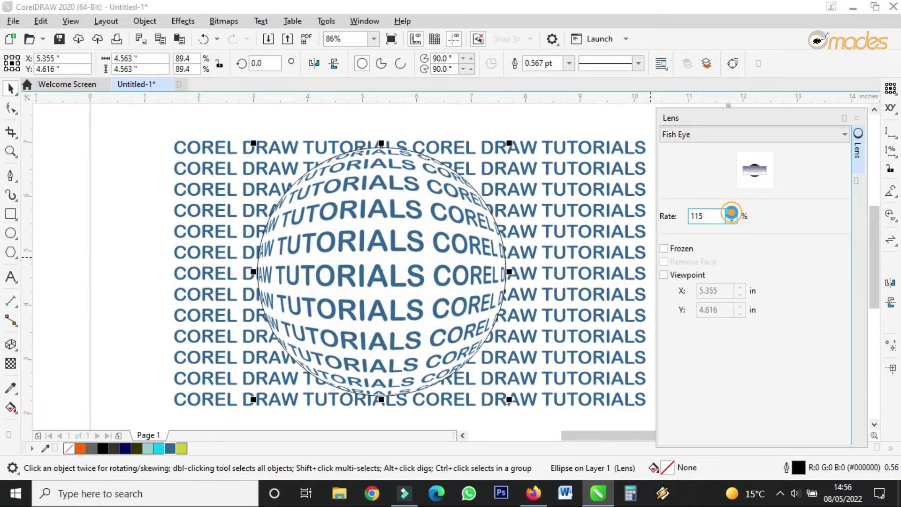
{"action": "left_click", "coordinate": [732, 213]}
{"action": "left_click", "coordinate": [731, 213]}
{"action": "left_click", "coordinate": [731, 213]}
{"action": "left_click", "coordinate": [731, 213]}
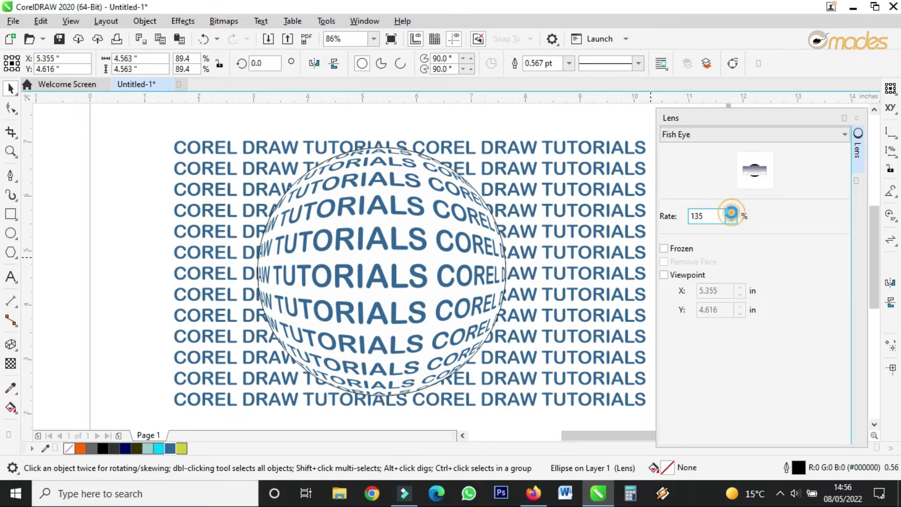
{"action": "left_click", "coordinate": [731, 219]}
{"action": "left_click", "coordinate": [730, 219]}
{"action": "left_click", "coordinate": [731, 219]}
{"action": "left_click", "coordinate": [731, 219]}
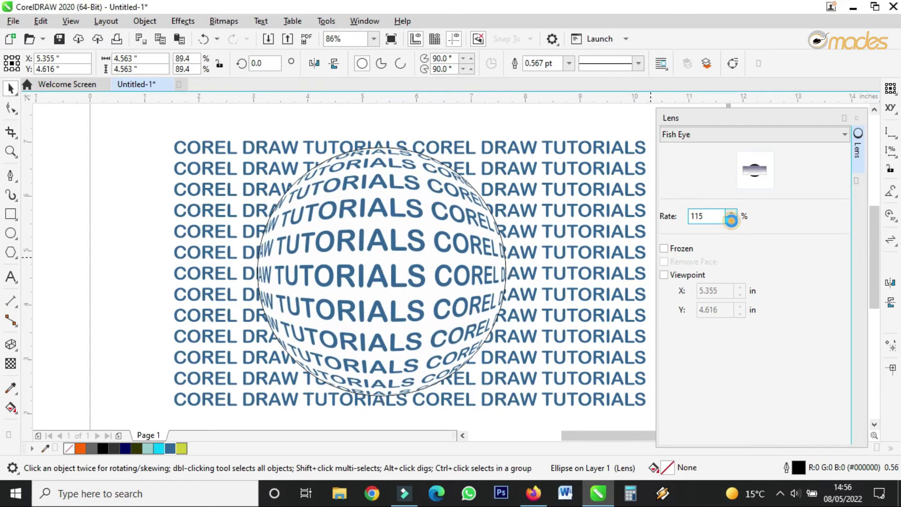
{"action": "left_click", "coordinate": [731, 219]}
{"action": "left_click", "coordinate": [730, 220]}
{"action": "left_click", "coordinate": [731, 219]}
{"action": "left_click", "coordinate": [731, 219]}
{"action": "left_click", "coordinate": [731, 220]}
{"action": "left_click", "coordinate": [731, 219]}
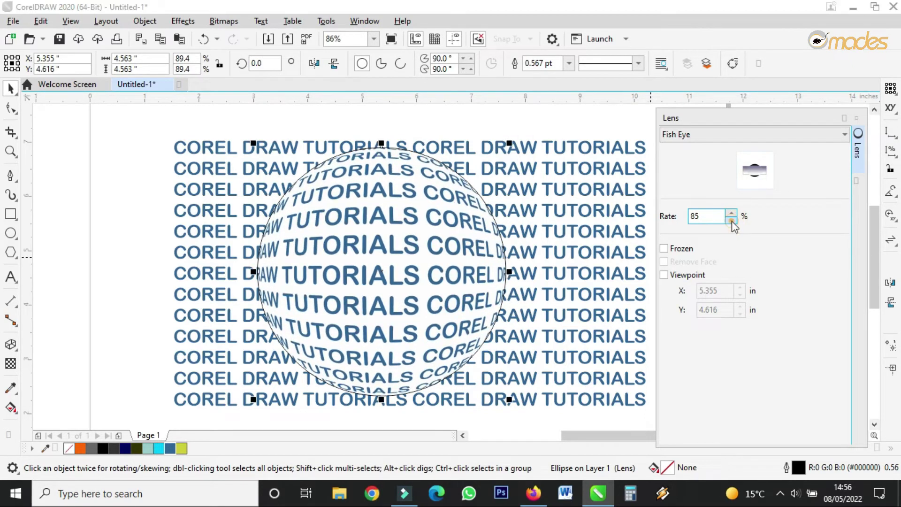
{"action": "left_click", "coordinate": [730, 219]}
{"action": "left_click", "coordinate": [731, 219]}
{"action": "left_click", "coordinate": [731, 219]}
{"action": "left_click", "coordinate": [731, 219]}
{"action": "left_click", "coordinate": [731, 219]}
{"action": "left_click", "coordinate": [731, 220]}
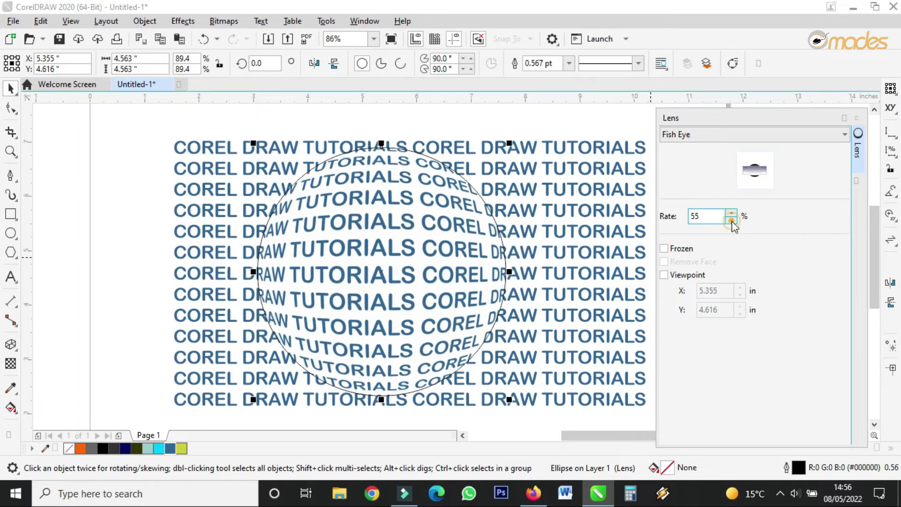
{"action": "left_click", "coordinate": [731, 219]}
{"action": "left_click", "coordinate": [730, 219]}
{"action": "left_click", "coordinate": [731, 219]}
{"action": "left_click", "coordinate": [731, 219]}
{"action": "left_click", "coordinate": [730, 219]}
{"action": "left_click", "coordinate": [731, 219]}
{"action": "left_click", "coordinate": [730, 219]}
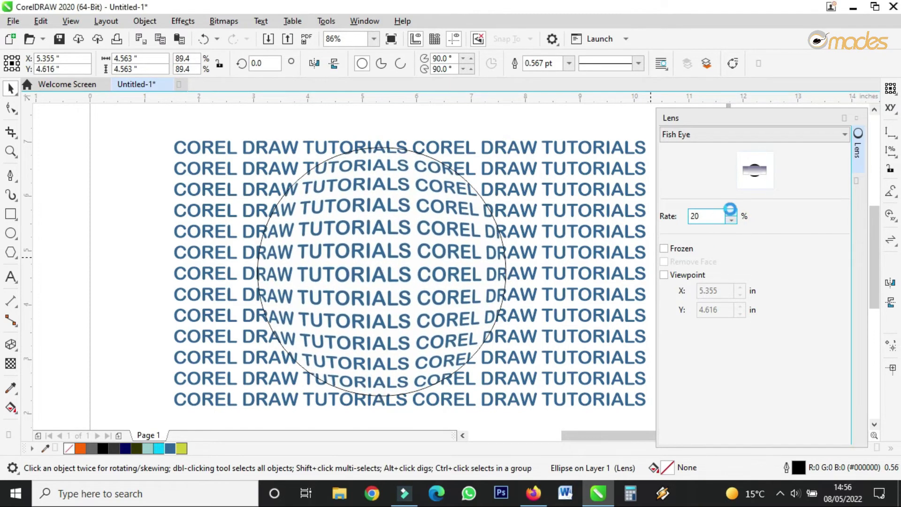
{"action": "left_click", "coordinate": [730, 219]}
{"action": "left_click", "coordinate": [730, 219]}
{"action": "left_click", "coordinate": [731, 219]}
{"action": "left_click", "coordinate": [731, 219]}
{"action": "left_click", "coordinate": [731, 219]}
{"action": "left_click", "coordinate": [731, 220]}
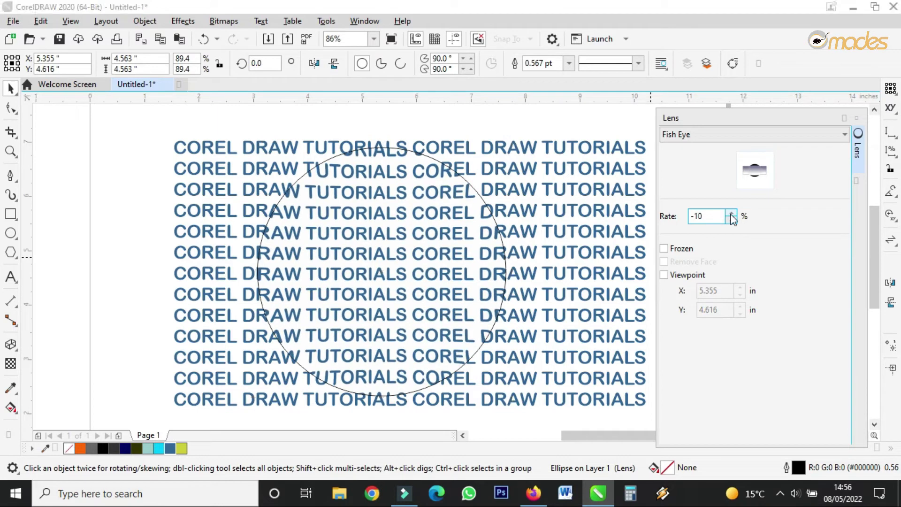
{"action": "left_click", "coordinate": [731, 213]}
{"action": "left_click", "coordinate": [731, 212]}
{"action": "left_click", "coordinate": [731, 213]}
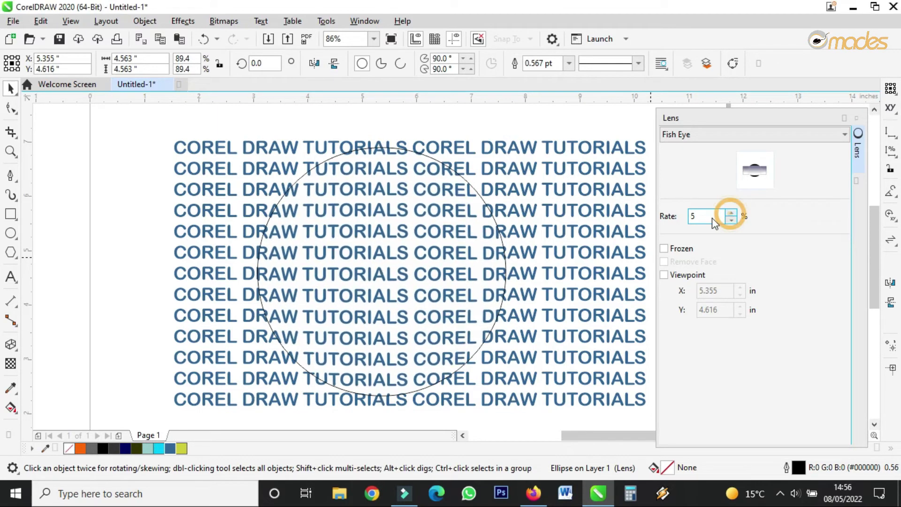
{"action": "left_click", "coordinate": [731, 213]}
Set the Fish Eye rate to 100% and shift the circle slightly left
{"action": "double_click", "coordinate": [699, 216]}
{"action": "type", "text": "1"}
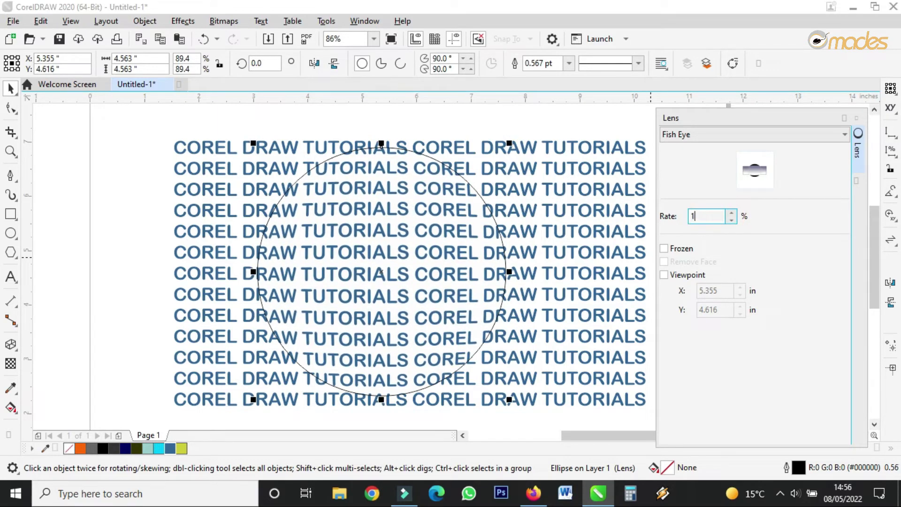
{"action": "type", "text": "00"}
{"action": "key", "text": "Return"}
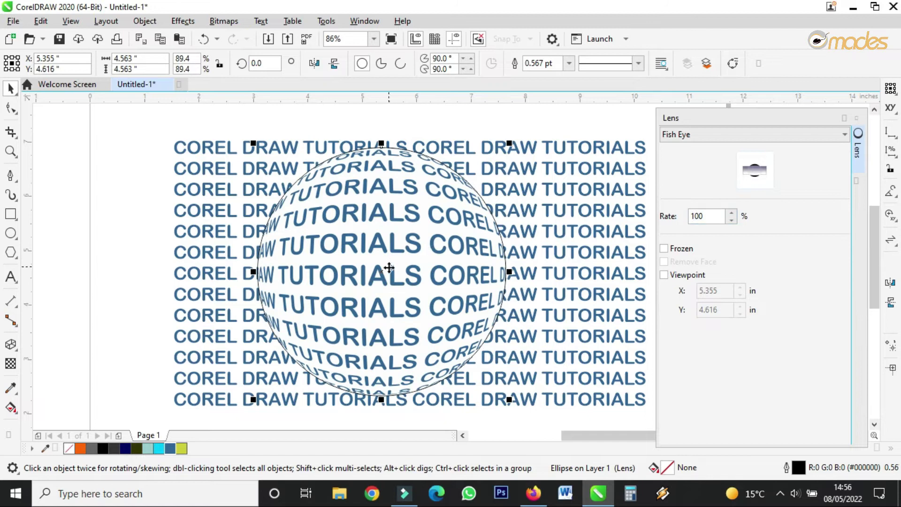
{"action": "left_click_drag", "start_coordinate": [388, 268], "coordinate": [373, 265]}
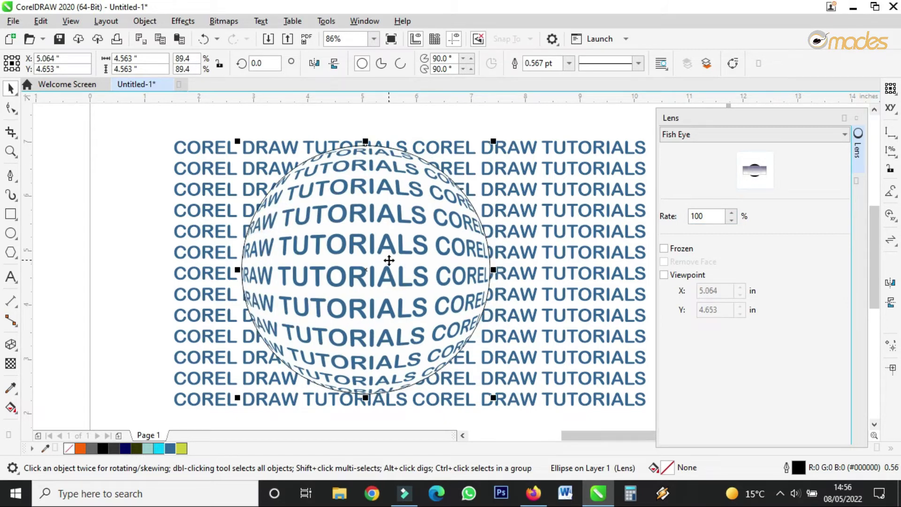
{"action": "left_click", "coordinate": [702, 135]}
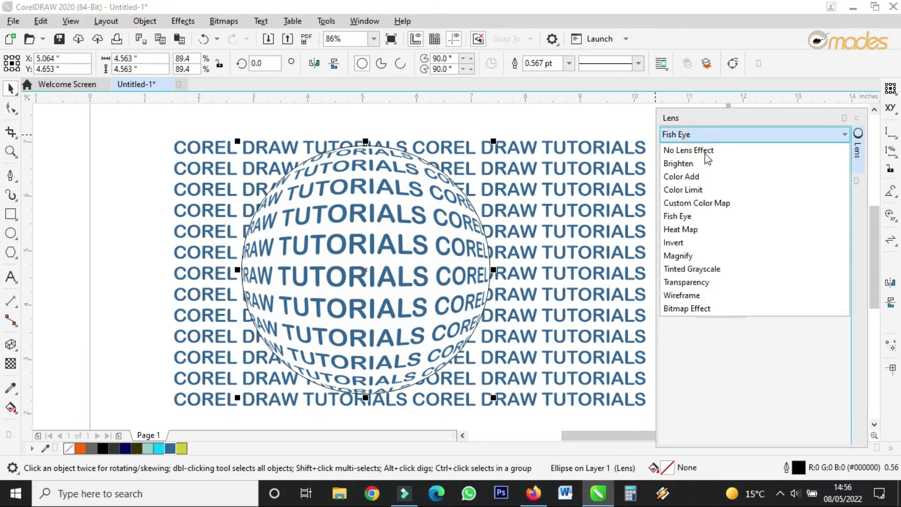
Try a Heat Map lens, raising palette rotation to 10 then back to 0
{"action": "left_click", "coordinate": [701, 230]}
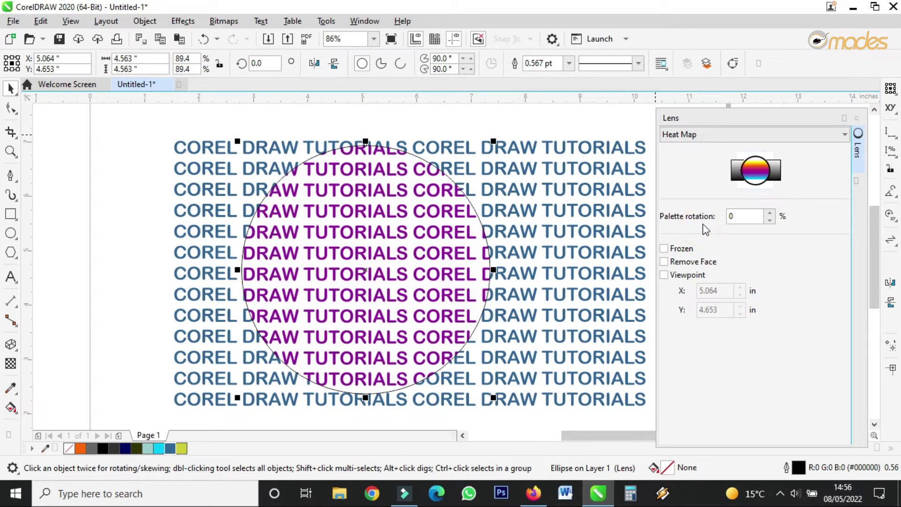
{"action": "left_click", "coordinate": [769, 212]}
{"action": "left_click", "coordinate": [770, 213]}
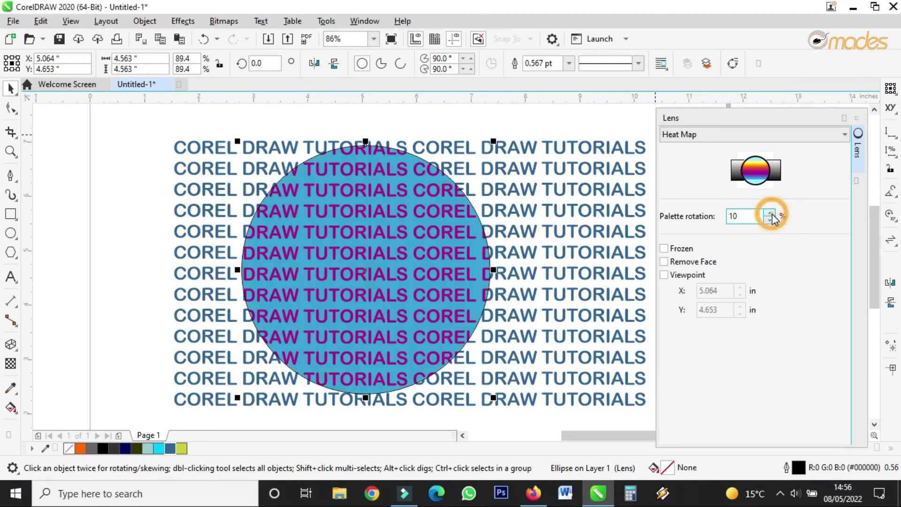
{"action": "left_click", "coordinate": [770, 220]}
{"action": "left_click", "coordinate": [772, 221]}
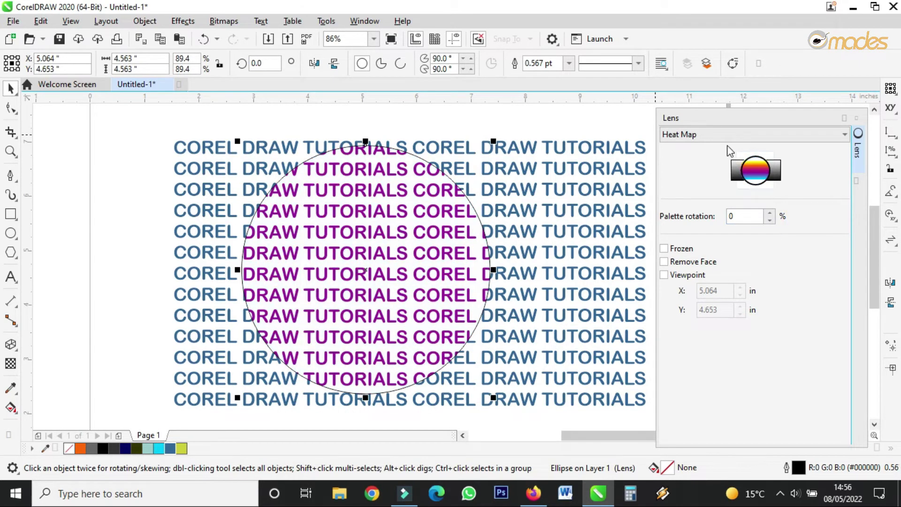
Switch the circle to an Invert lens, showing the text in inverted colours
{"action": "left_click", "coordinate": [724, 140]}
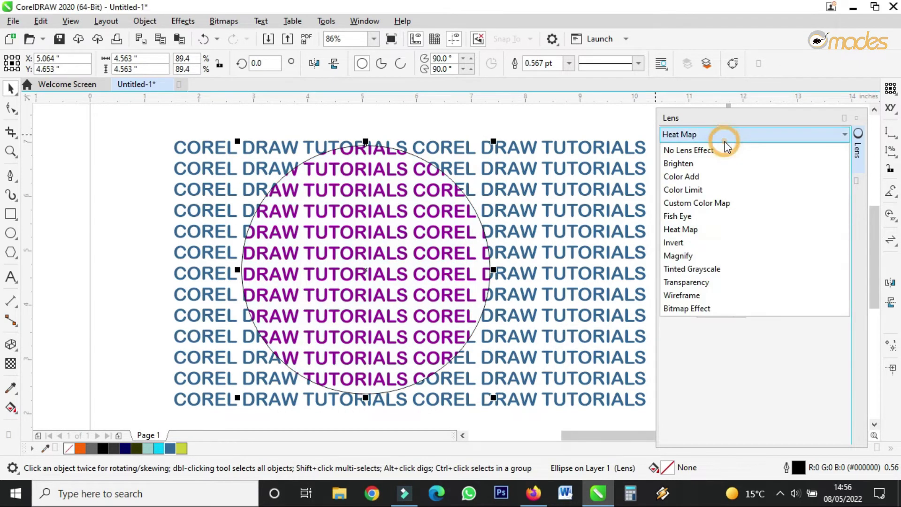
{"action": "left_click", "coordinate": [688, 240]}
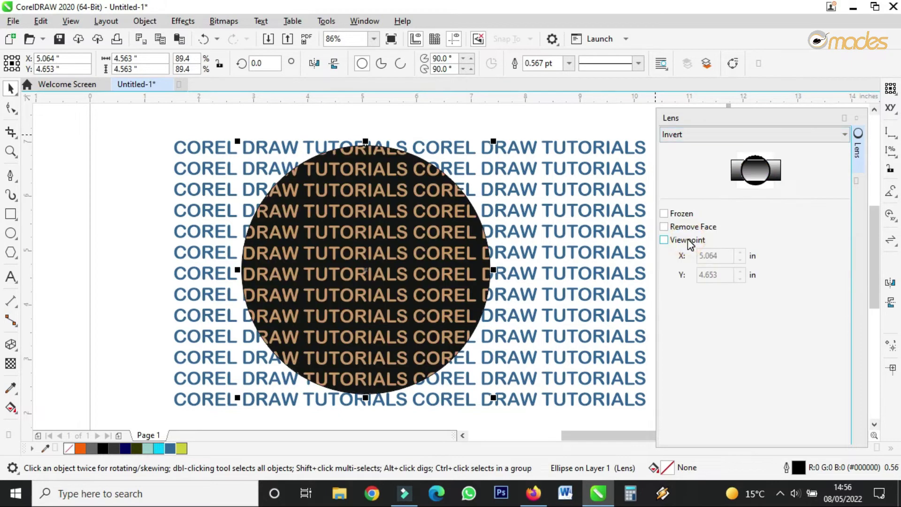
{"action": "left_click", "coordinate": [692, 135]}
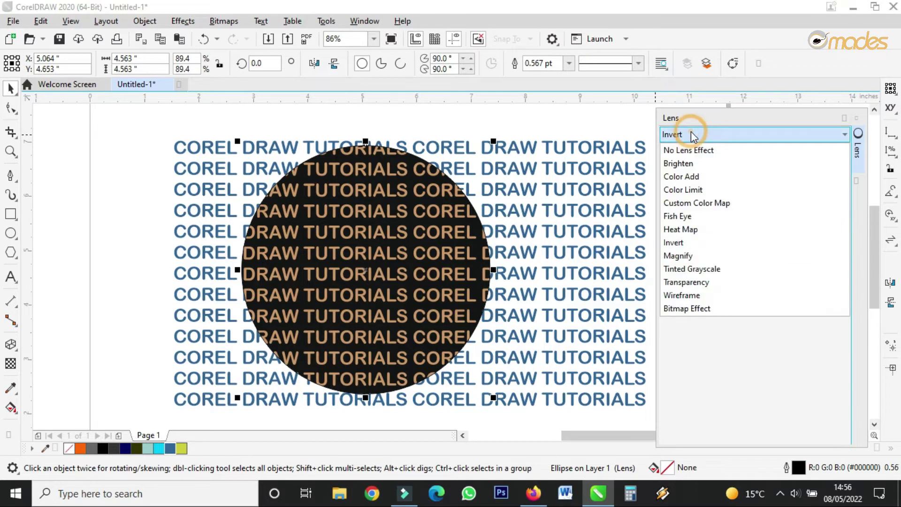
Apply a 2.0x Magnify lens and drag the circle to the right
{"action": "left_click", "coordinate": [691, 256]}
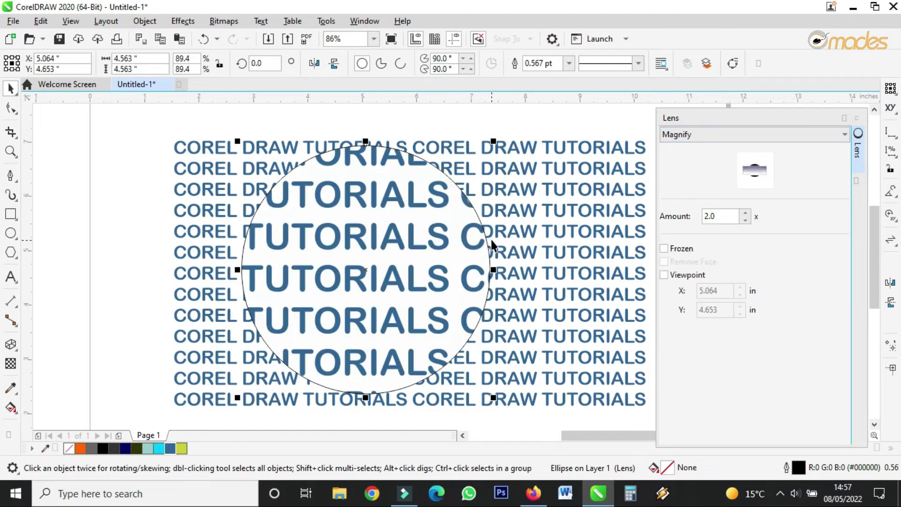
{"action": "left_click", "coordinate": [365, 267]}
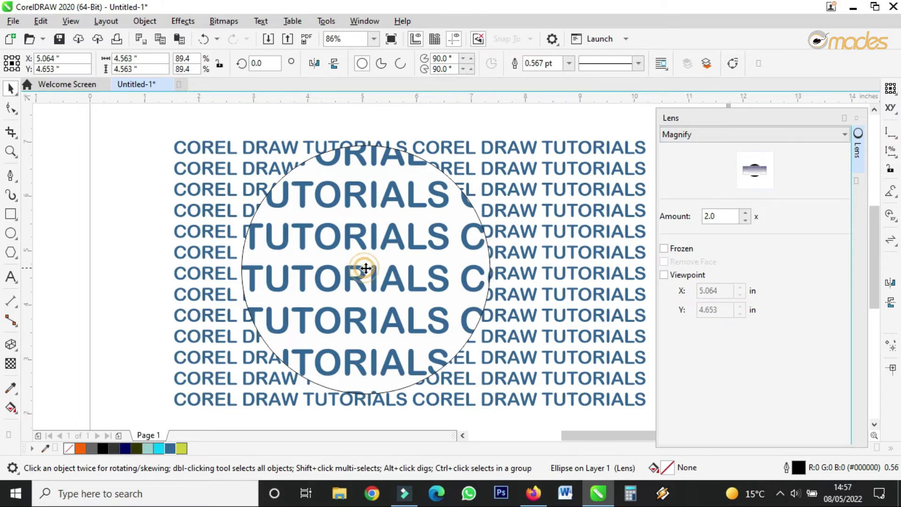
{"action": "left_click_drag", "start_coordinate": [366, 268], "coordinate": [425, 268]}
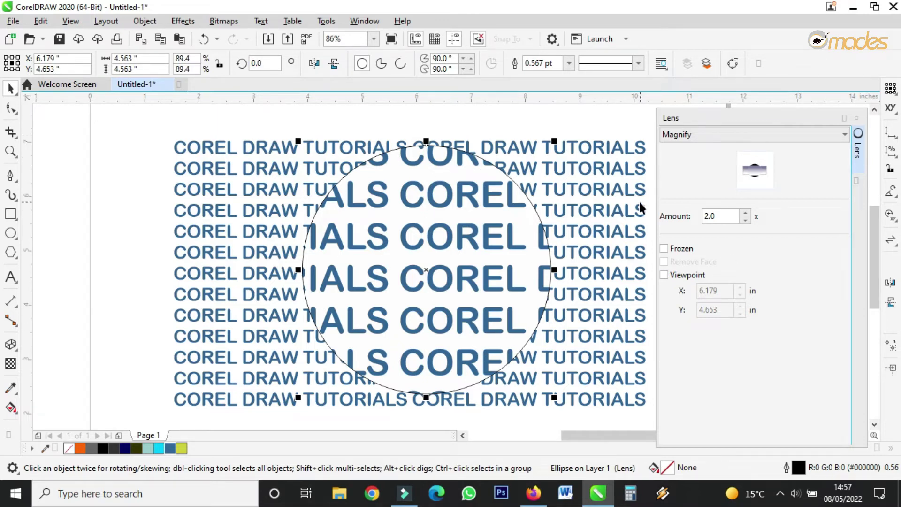
Change the circle to a Tinted Grayscale lens, tinting the text pink
{"action": "left_click", "coordinate": [730, 135]}
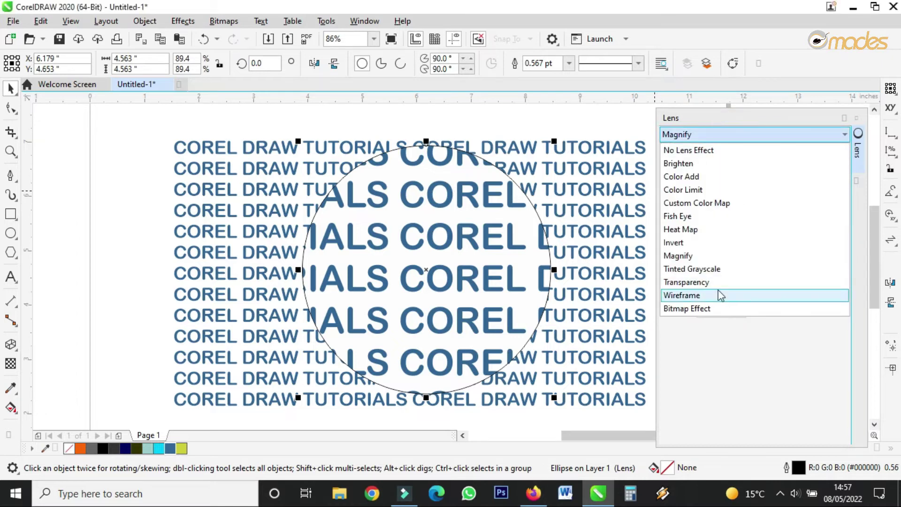
{"action": "left_click", "coordinate": [716, 276]}
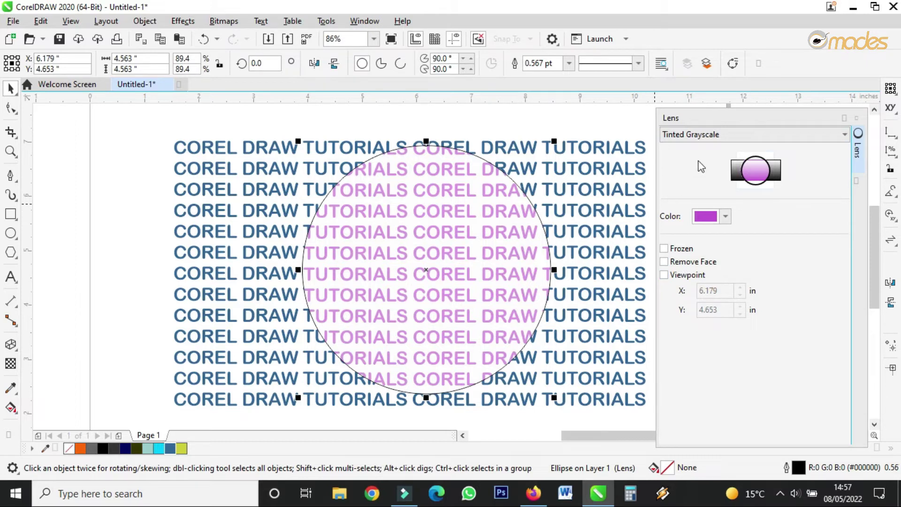
{"action": "left_click", "coordinate": [712, 135]}
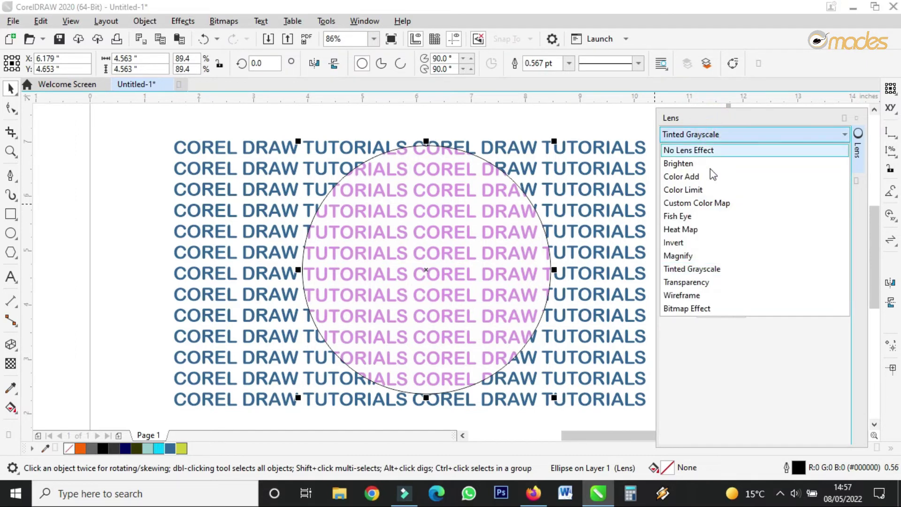
Apply a Transparency lens with colour #B3FF00, nudging the circle slightly right
{"action": "left_click", "coordinate": [693, 281]}
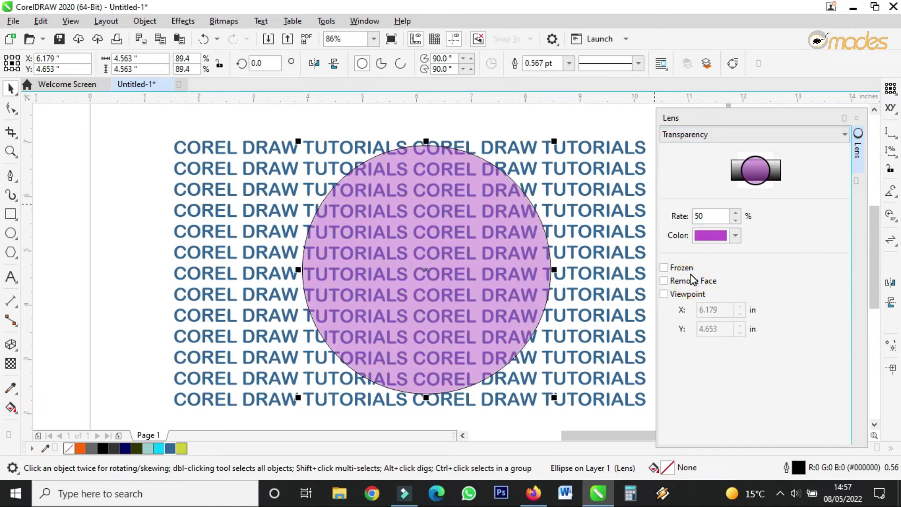
{"action": "mouse_move", "coordinate": [487, 225]}
{"action": "left_mouse_down"}
{"action": "mouse_move", "coordinate": [419, 223]}
{"action": "mouse_move", "coordinate": [502, 226]}
{"action": "left_mouse_up"}
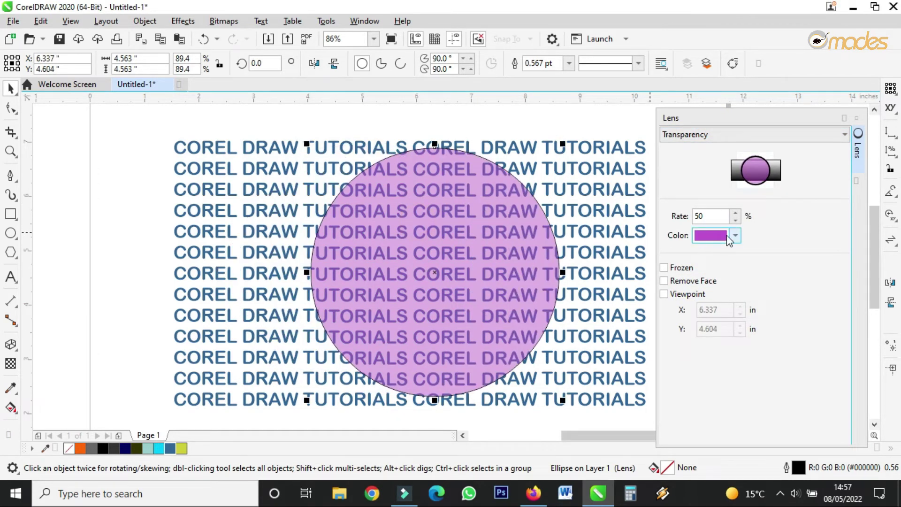
{"action": "left_click", "coordinate": [729, 237]}
{"action": "left_click", "coordinate": [725, 302]}
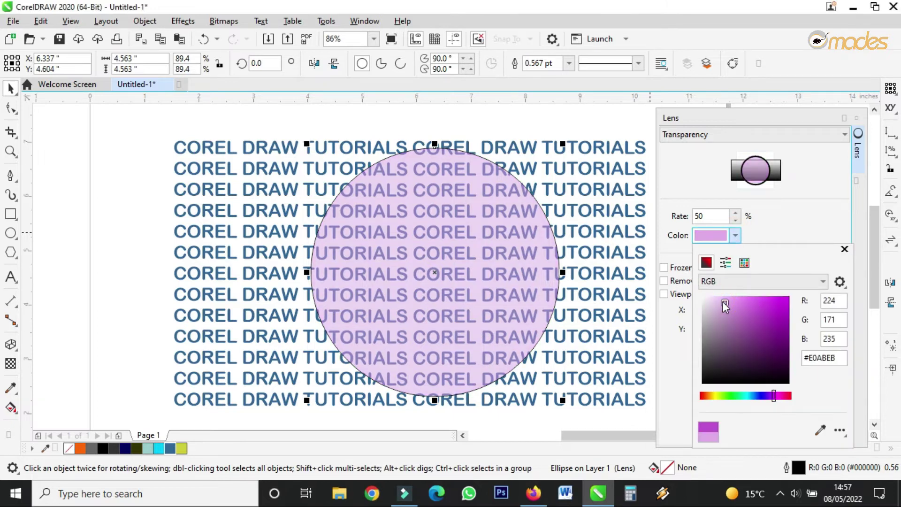
{"action": "left_click_drag", "start_coordinate": [725, 303], "coordinate": [703, 297]}
{"action": "left_click", "coordinate": [719, 396]}
{"action": "left_click_drag", "start_coordinate": [775, 320], "coordinate": [806, 280]}
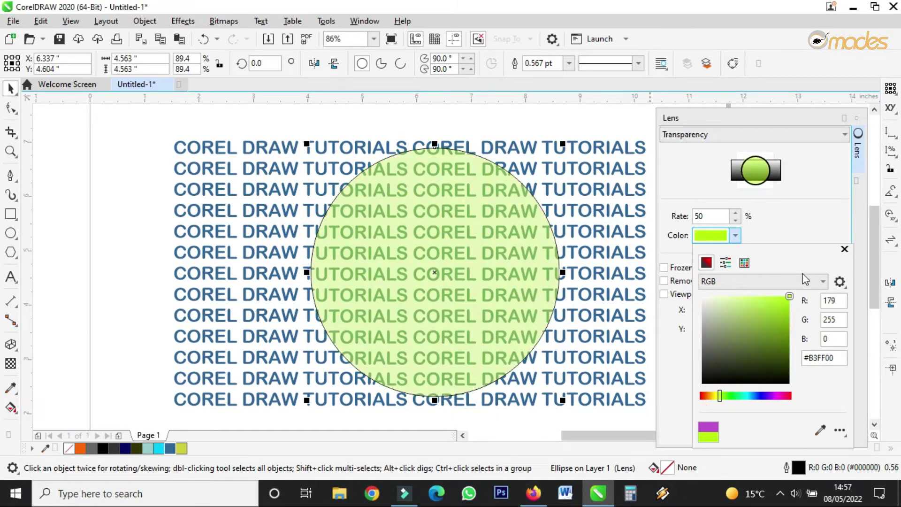
{"action": "left_click", "coordinate": [840, 186]}
Try the Wireframe lens, then settle on the Bitmap Effect lens
{"action": "left_click", "coordinate": [722, 134]}
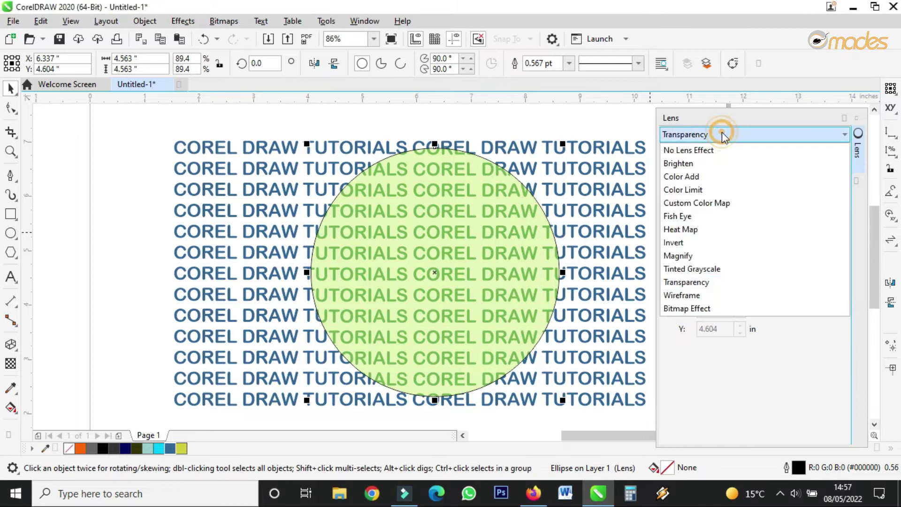
{"action": "left_click", "coordinate": [693, 297]}
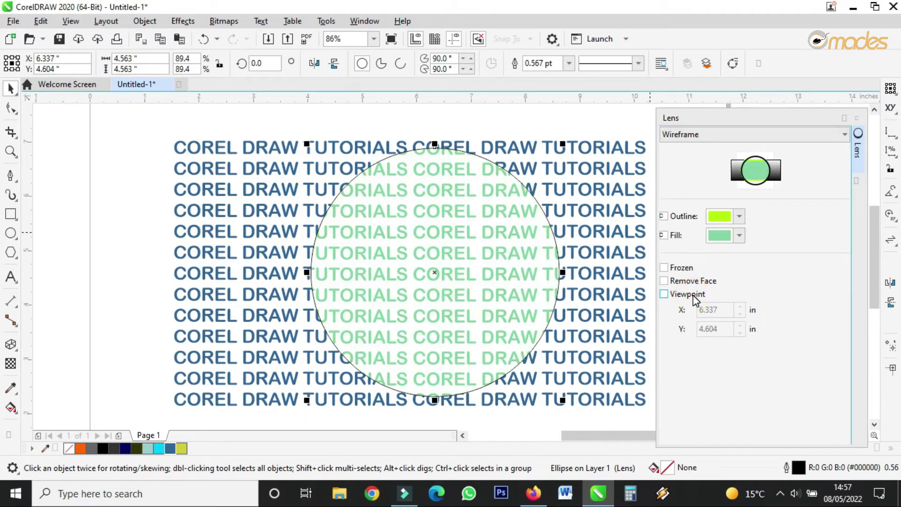
{"action": "left_click", "coordinate": [699, 137]}
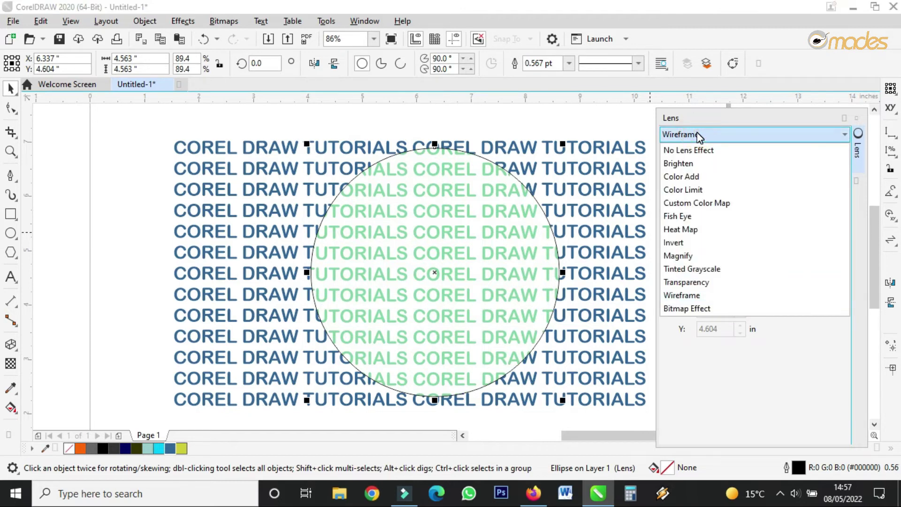
{"action": "left_click", "coordinate": [713, 311]}
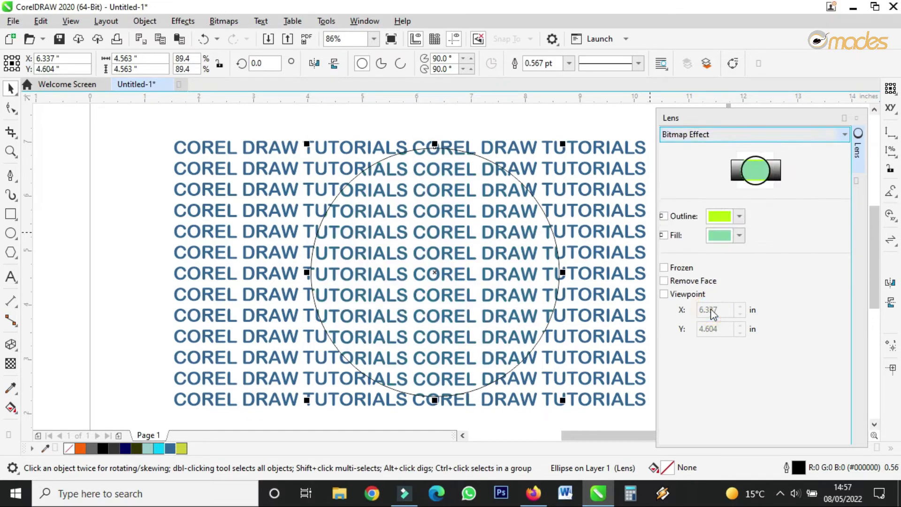
{"action": "left_click", "coordinate": [716, 136]}
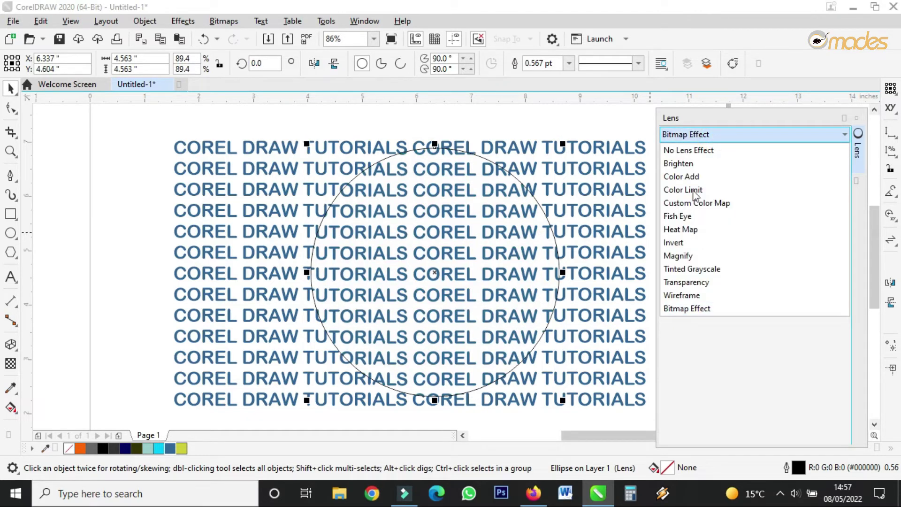
Apply Fish Eye at 100% rate and drag the circle left over the text
{"action": "left_click", "coordinate": [682, 220]}
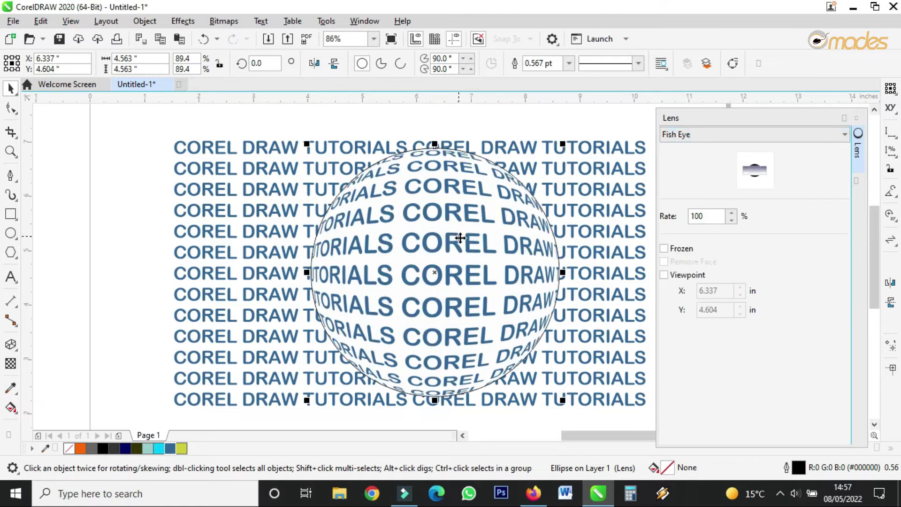
{"action": "left_click_drag", "start_coordinate": [463, 237], "coordinate": [425, 259]}
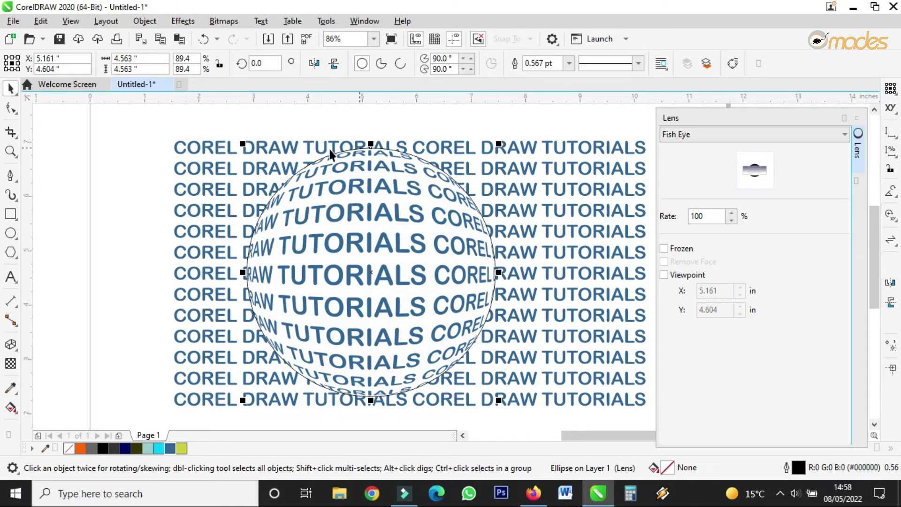
Freeze the Fish Eye lens and delete the original text block beneath the sphere
{"action": "left_click", "coordinate": [685, 249]}
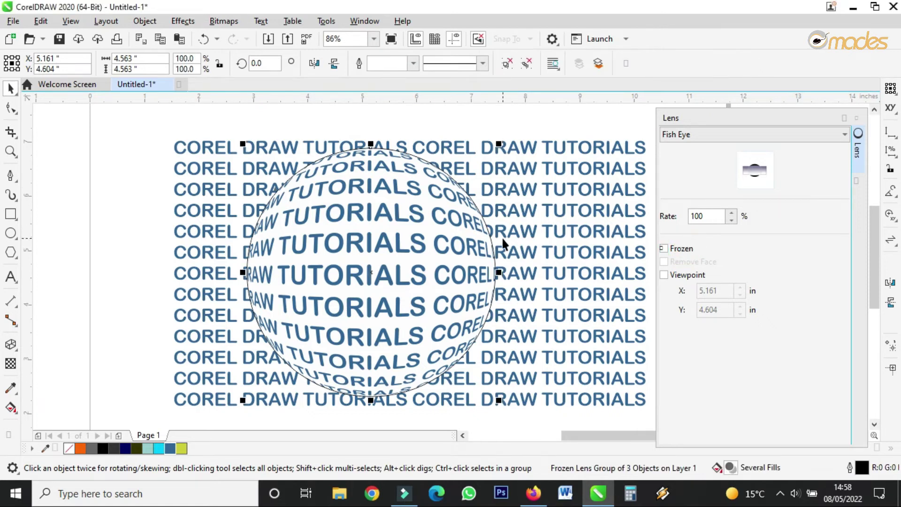
{"action": "scroll", "coordinate": [504, 244], "scroll_direction": "down", "scroll_amount": 2}
{"action": "left_click_drag", "start_coordinate": [465, 244], "coordinate": [274, 244]}
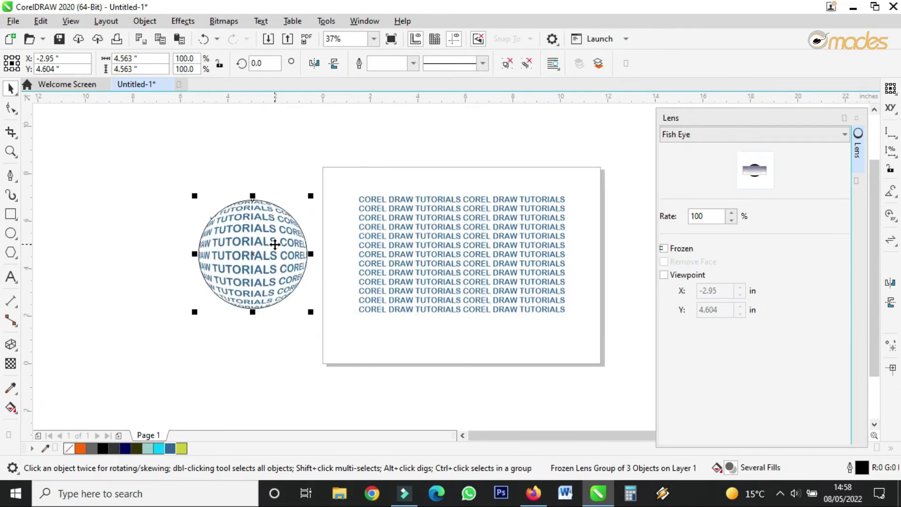
{"action": "left_click", "coordinate": [448, 240]}
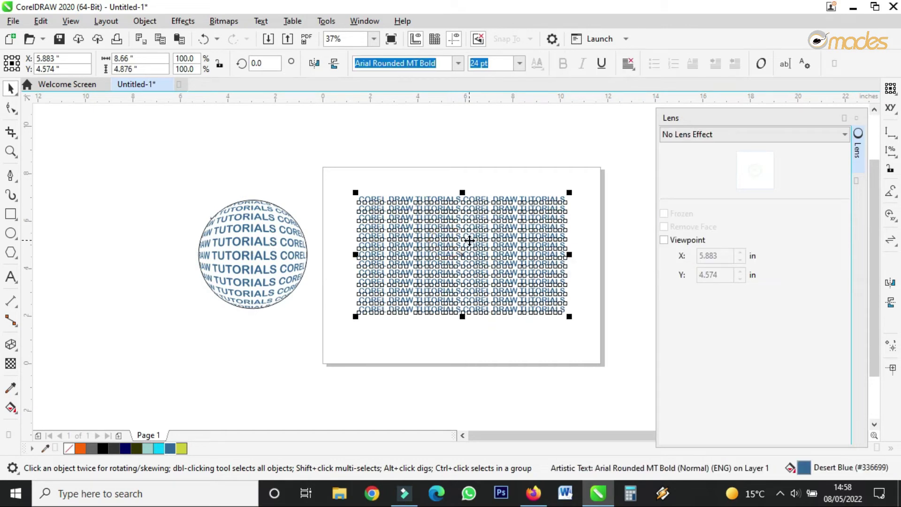
{"action": "key", "text": "Delete"}
{"action": "left_click", "coordinate": [275, 252]}
{"action": "left_click_drag", "start_coordinate": [276, 252], "coordinate": [459, 237]}
{"action": "scroll", "coordinate": [460, 237], "scroll_direction": "up", "scroll_amount": 2}
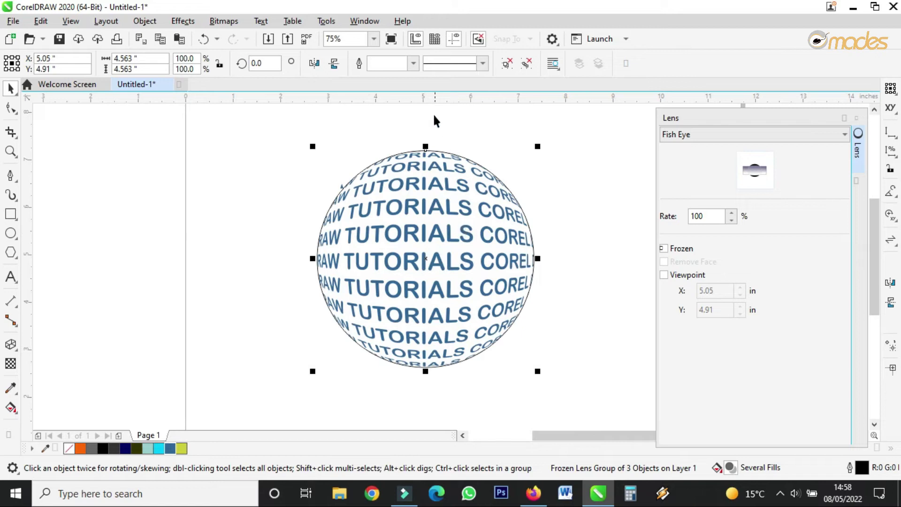
Remove the sphere's outline and move it left beside the page
{"action": "left_click", "coordinate": [412, 63]}
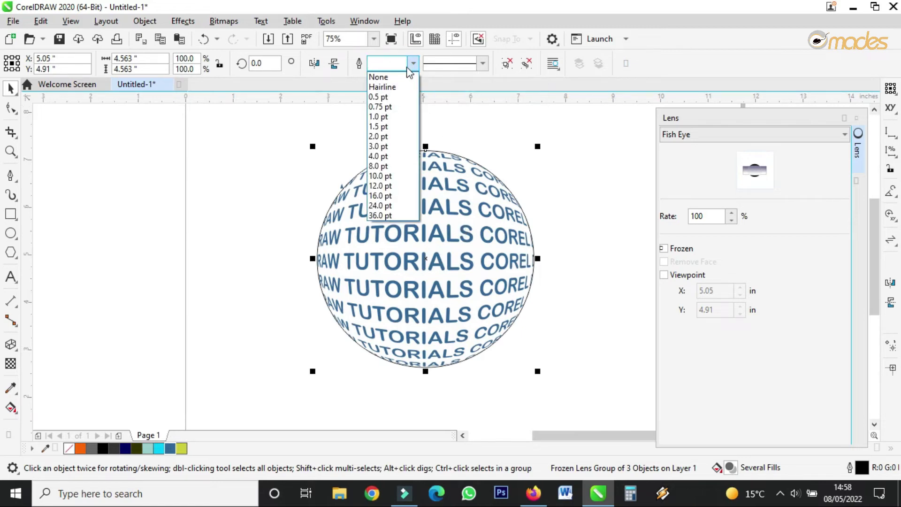
{"action": "left_click", "coordinate": [388, 78]}
{"action": "left_click", "coordinate": [481, 248]}
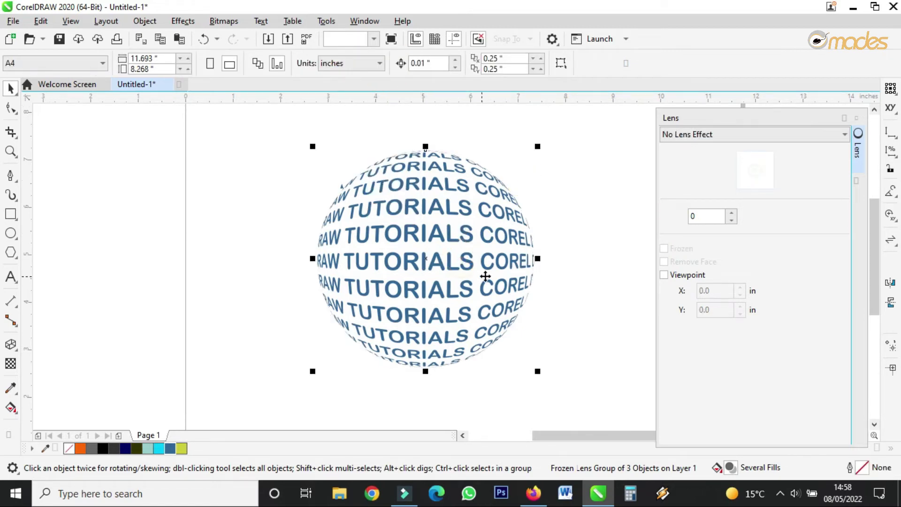
{"action": "left_click", "coordinate": [418, 270]}
{"action": "left_click_drag", "start_coordinate": [418, 270], "coordinate": [193, 252]}
{"action": "scroll", "coordinate": [277, 306], "scroll_direction": "down", "scroll_amount": 2}
{"action": "scroll", "coordinate": [281, 300], "scroll_direction": "down", "scroll_amount": 1}
{"action": "scroll", "coordinate": [352, 242], "scroll_direction": "up", "scroll_amount": 2}
{"action": "scroll", "coordinate": [367, 249], "scroll_direction": "down", "scroll_amount": 1}
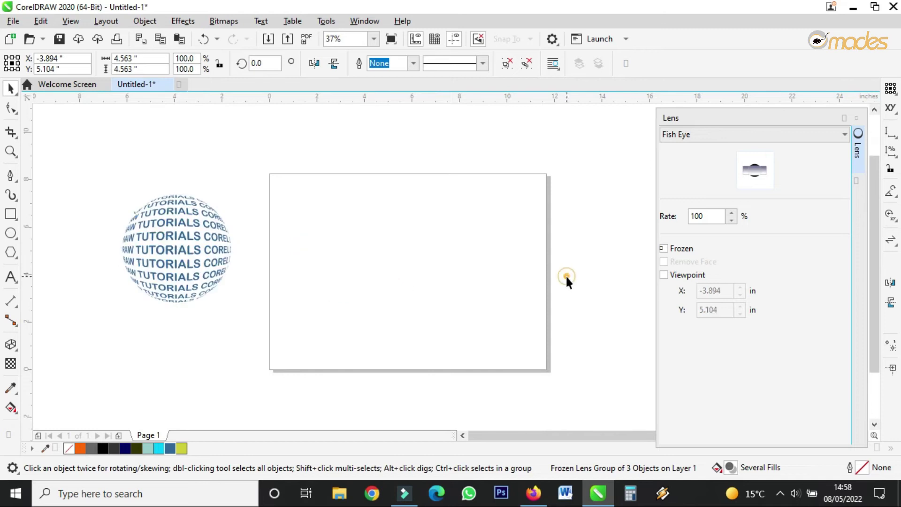
{"action": "left_click", "coordinate": [565, 275]}
{"action": "scroll", "coordinate": [411, 229], "scroll_direction": "up", "scroll_amount": 1}
{"action": "scroll", "coordinate": [413, 230], "scroll_direction": "down", "scroll_amount": 1}
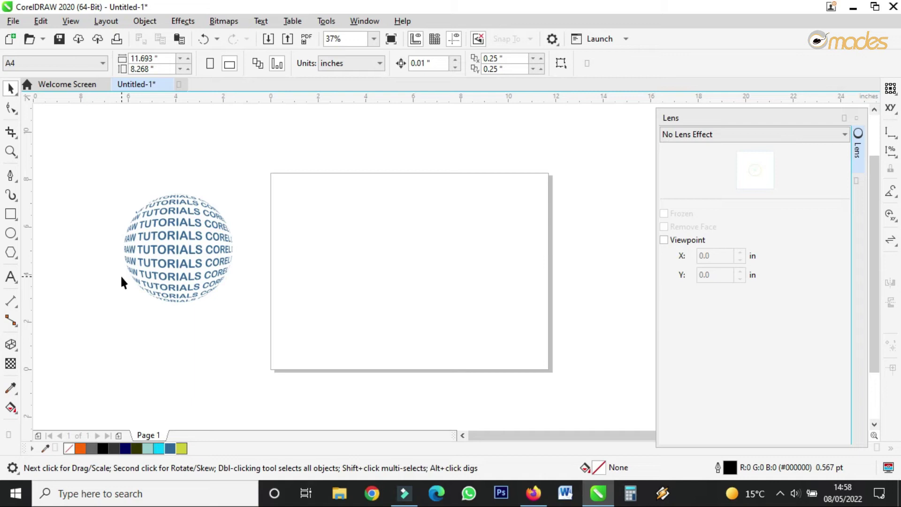
Draw a small Common Shapes heart, about 0.556 by 0.542 inches, near the page's top-left corner
{"action": "left_click", "coordinate": [15, 259]}
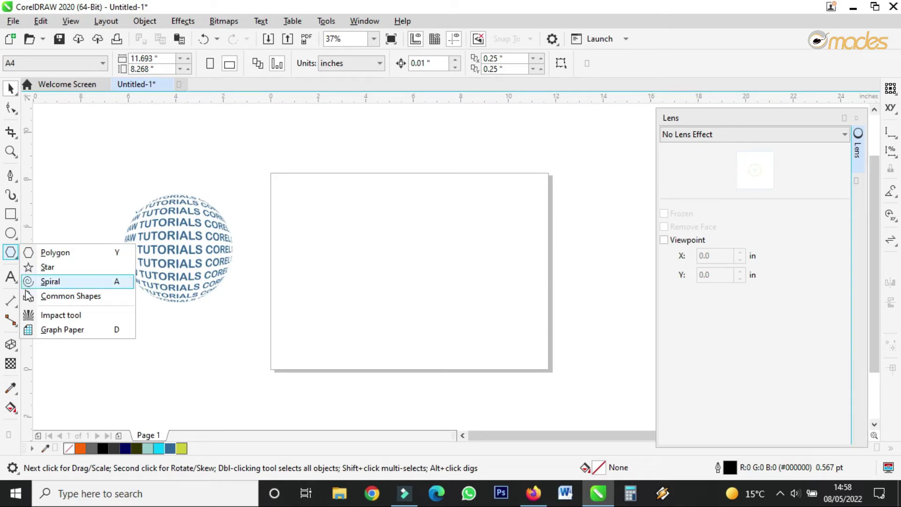
{"action": "left_click", "coordinate": [11, 253]}
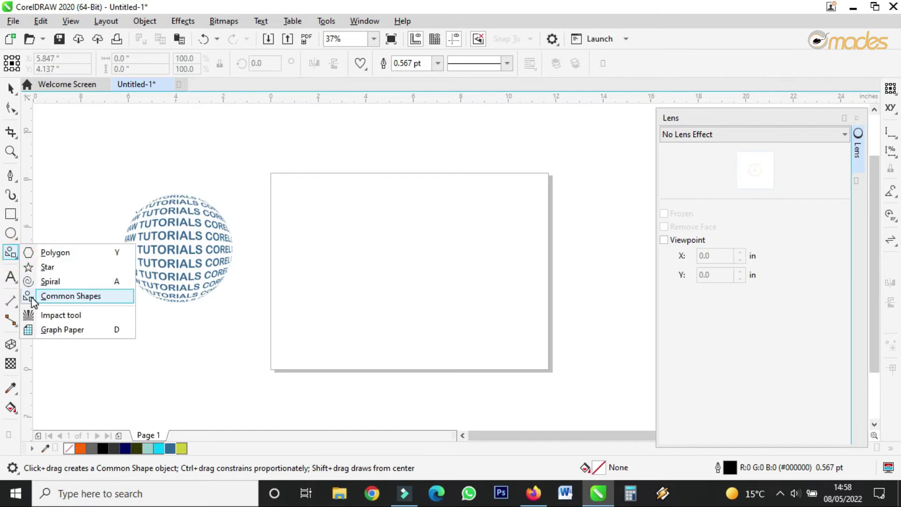
{"action": "left_click", "coordinate": [47, 296]}
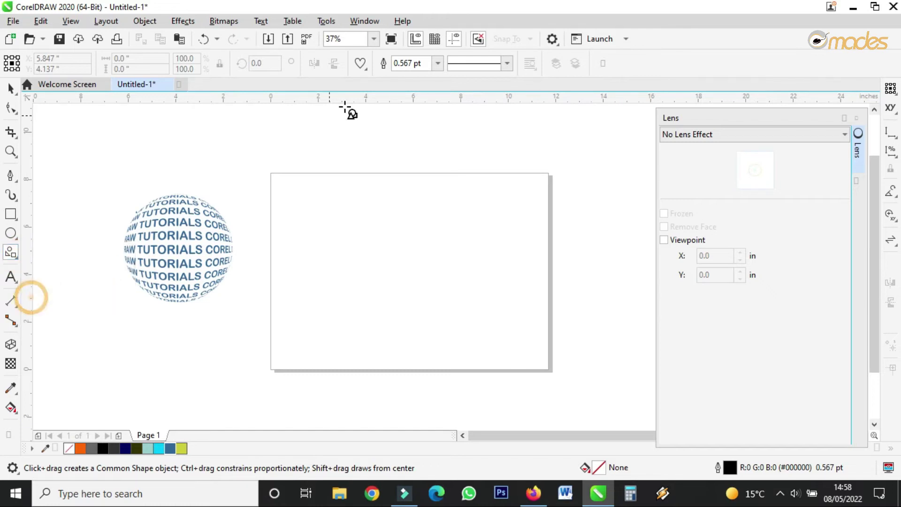
{"action": "left_click", "coordinate": [369, 74]}
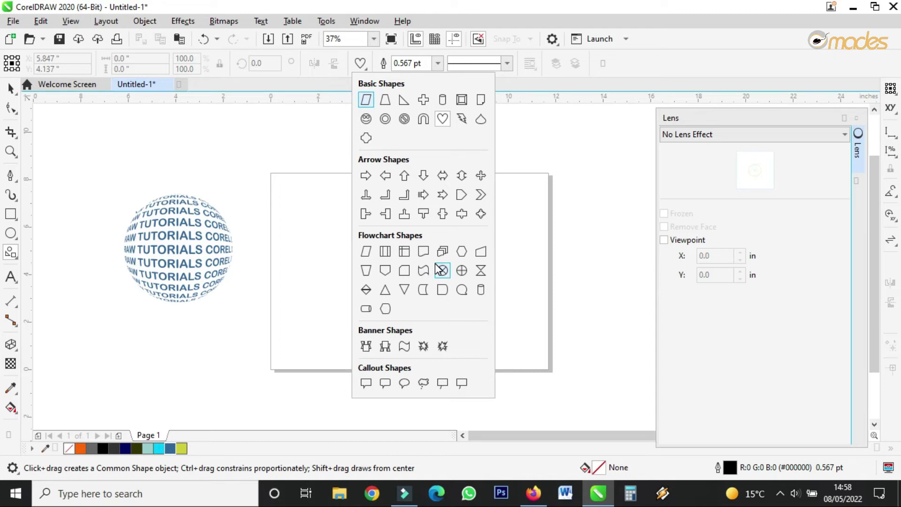
{"action": "left_click", "coordinate": [442, 119]}
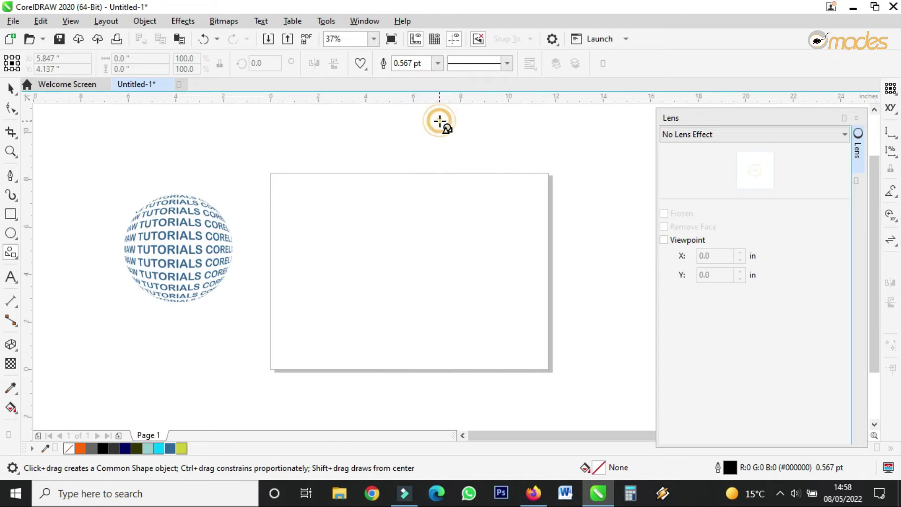
{"action": "scroll", "coordinate": [311, 200], "scroll_direction": "up", "scroll_amount": 2}
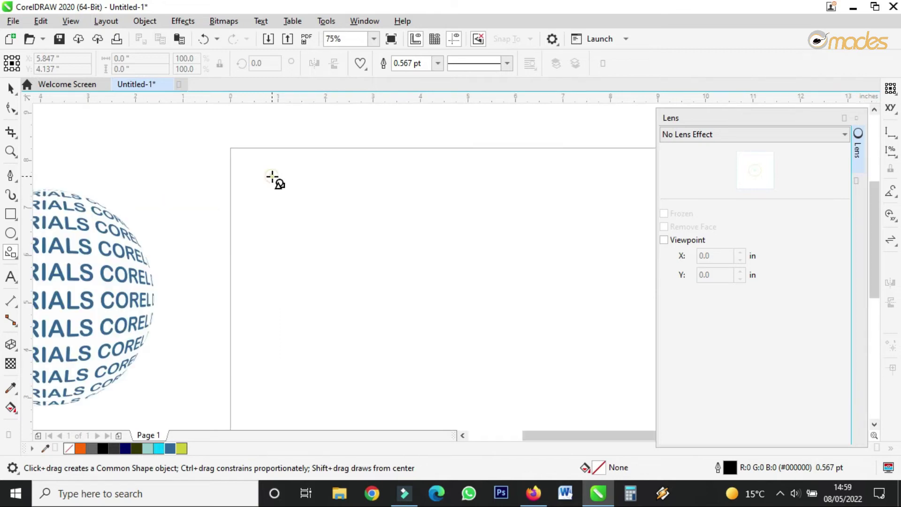
{"action": "left_click_drag", "start_coordinate": [272, 176], "coordinate": [299, 203]}
Fill the heart orange and set its outline to None
{"action": "left_click", "coordinate": [10, 88]}
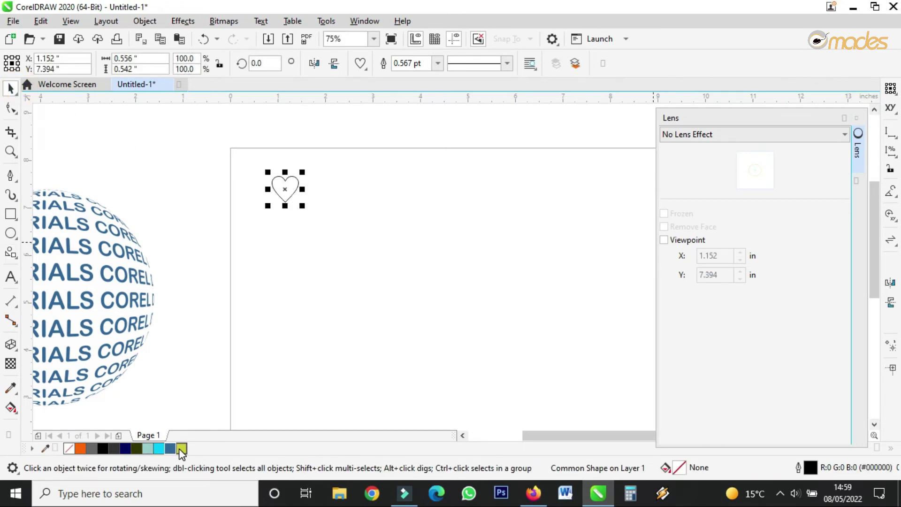
{"action": "left_click", "coordinate": [80, 448]}
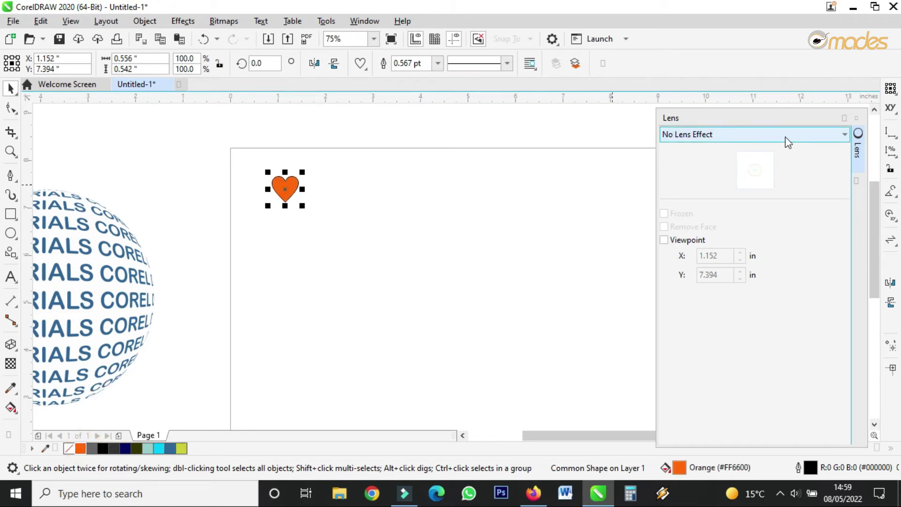
{"action": "left_click", "coordinate": [855, 118]}
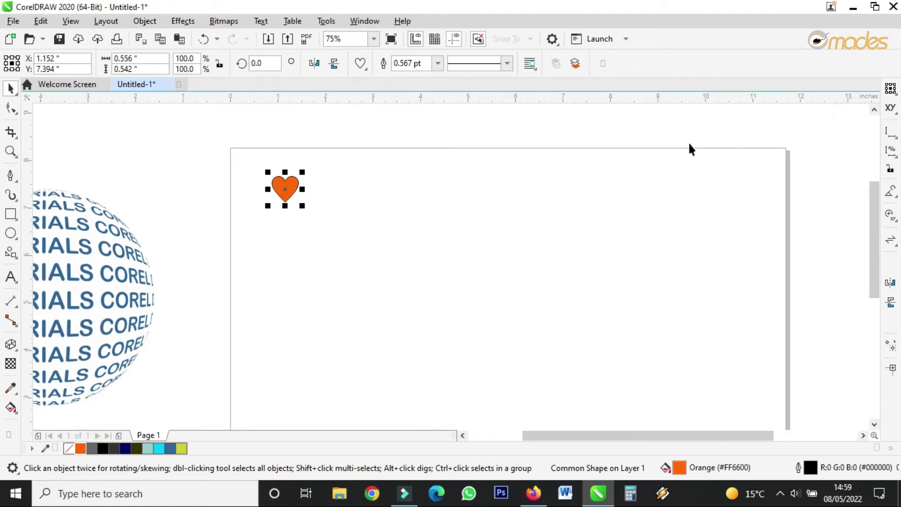
{"action": "scroll", "coordinate": [283, 197], "scroll_direction": "up", "scroll_amount": 3}
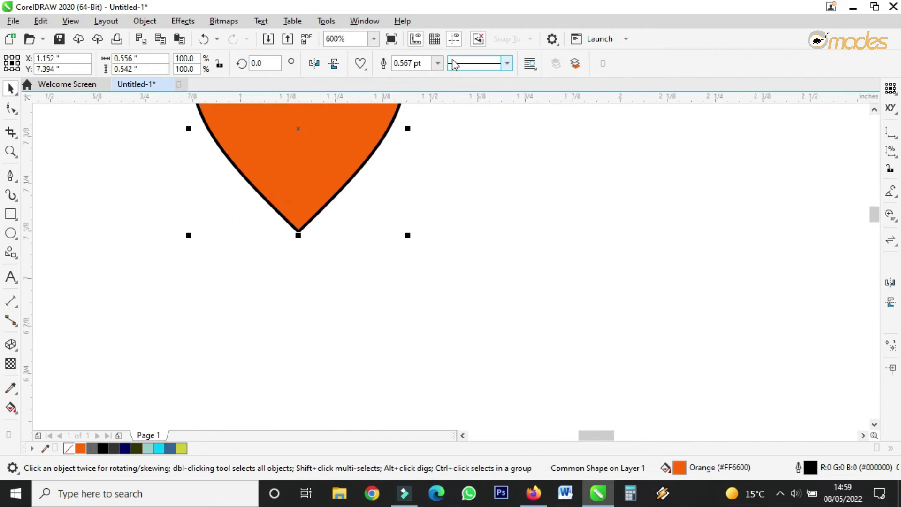
{"action": "left_click", "coordinate": [436, 63]}
{"action": "left_click", "coordinate": [425, 76]}
{"action": "scroll", "coordinate": [308, 288], "scroll_direction": "down", "scroll_amount": 3}
{"action": "scroll", "coordinate": [385, 266], "scroll_direction": "down", "scroll_amount": 2}
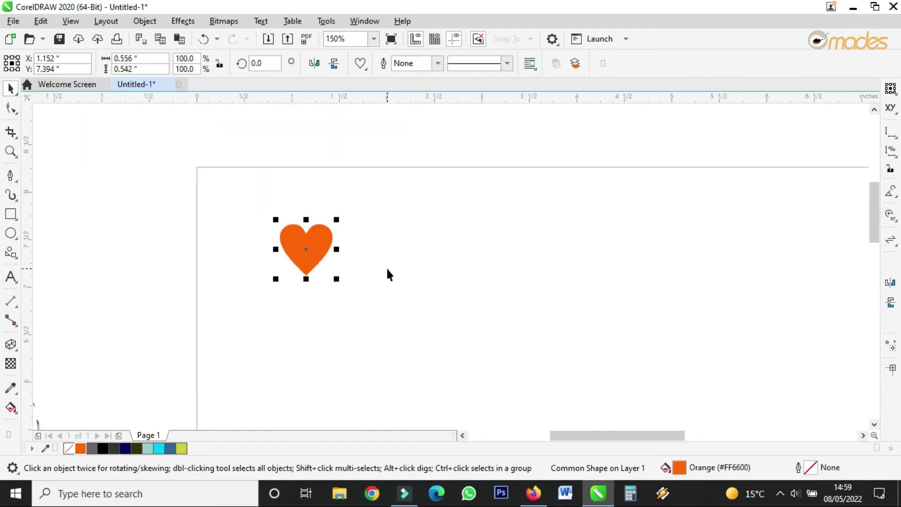
{"action": "scroll", "coordinate": [386, 266], "scroll_direction": "down", "scroll_amount": 4}
{"action": "scroll", "coordinate": [386, 225], "scroll_direction": "up", "scroll_amount": 3}
{"action": "scroll", "coordinate": [348, 265], "scroll_direction": "up", "scroll_amount": 2}
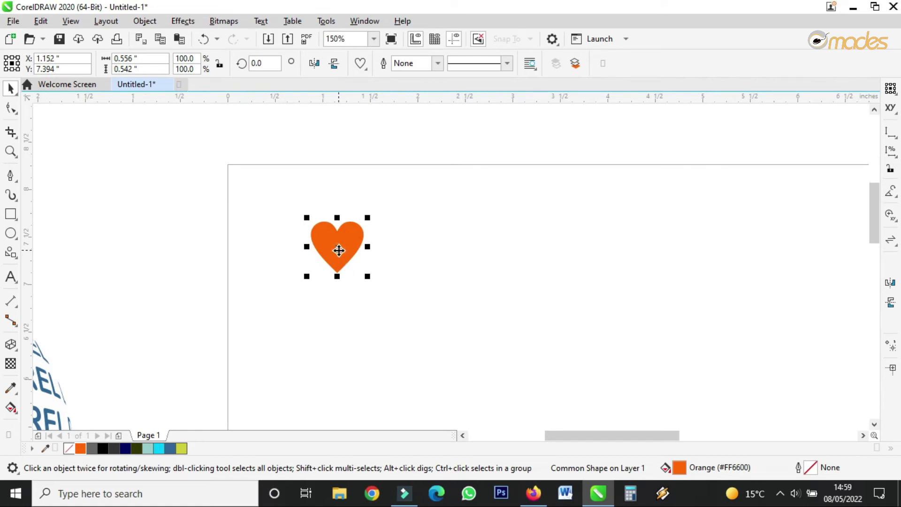
Copy the heart to the right and repeat with Ctrl+D into a row of 18 hearts
{"action": "left_click_drag", "start_coordinate": [339, 250], "coordinate": [393, 251]}
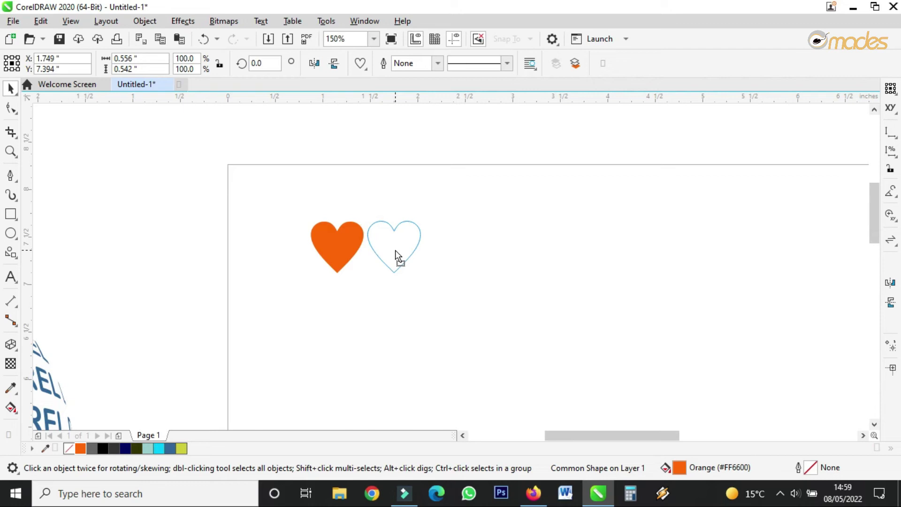
{"action": "left_click_drag", "start_coordinate": [395, 249], "coordinate": [395, 249]}
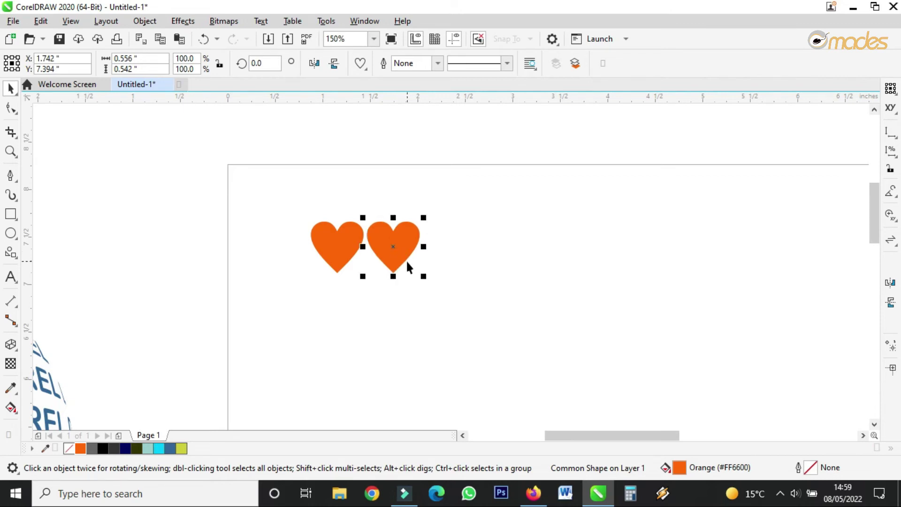
{"action": "key", "text": "ctrl+d"}
{"action": "key", "text": "ctrl+d"}
{"action": "key", "text": "ctrl+d"}
{"action": "key", "text": "ctrl+d"}
{"action": "key", "text": "ctrl+d"}
{"action": "key", "text": "ctrl+d"}
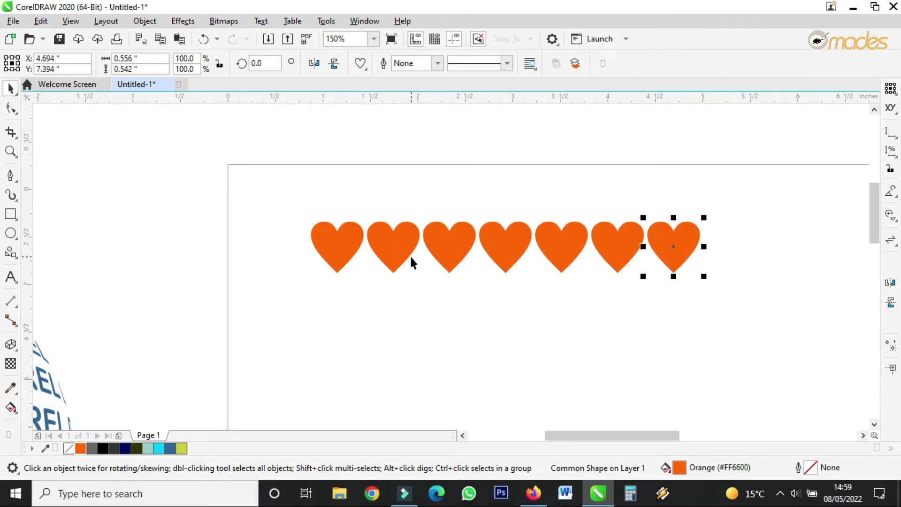
{"action": "scroll", "coordinate": [399, 251], "scroll_direction": "down", "scroll_amount": 4}
{"action": "key", "text": "ctrl+d"}
{"action": "key", "text": "ctrl+d"}
{"action": "key", "text": "ctrl+d"}
{"action": "key", "text": "ctrl+d"}
{"action": "key", "text": "ctrl+d"}
{"action": "key", "text": "ctrl+d"}
{"action": "key", "text": "ctrl+d"}
{"action": "key", "text": "ctrl+d"}
{"action": "key", "text": "ctrl+d"}
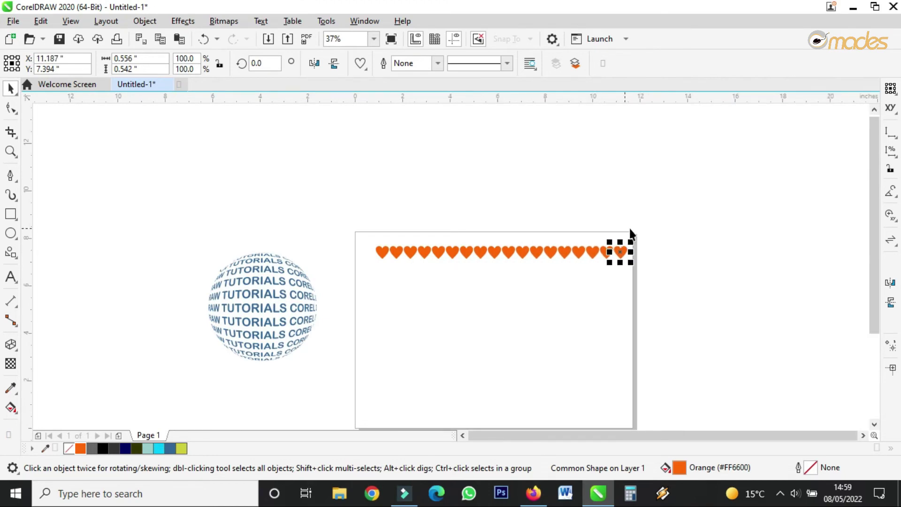
Copy the heart row downward and repeat it to build 12 rows
{"action": "left_click_drag", "start_coordinate": [692, 227], "coordinate": [370, 291]}
{"action": "scroll", "coordinate": [533, 265], "scroll_direction": "up", "scroll_amount": 2}
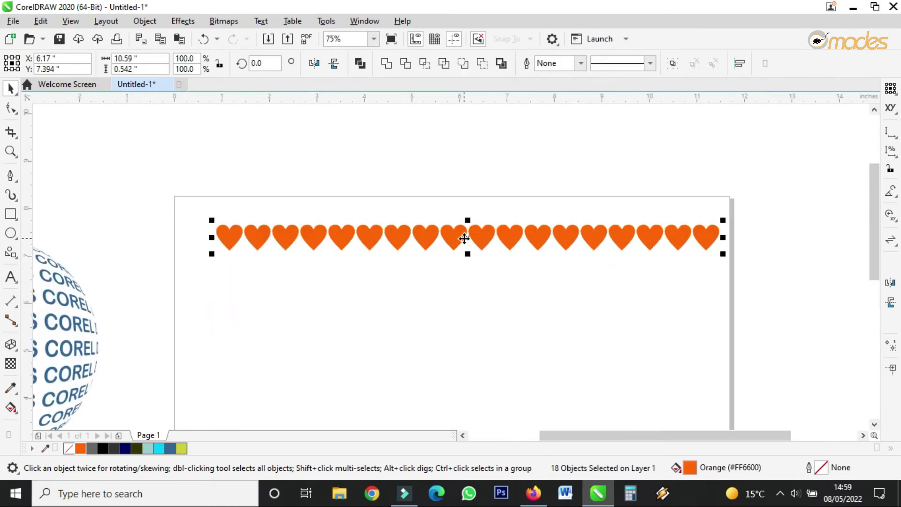
{"action": "left_click_drag", "start_coordinate": [463, 238], "coordinate": [466, 265]}
{"action": "key", "text": "ctrl+r"}
{"action": "key", "text": "ctrl+r"}
{"action": "key", "text": "ctrl+r"}
{"action": "key", "text": "ctrl+r"}
{"action": "key", "text": "ctrl+r"}
{"action": "key", "text": "ctrl+r"}
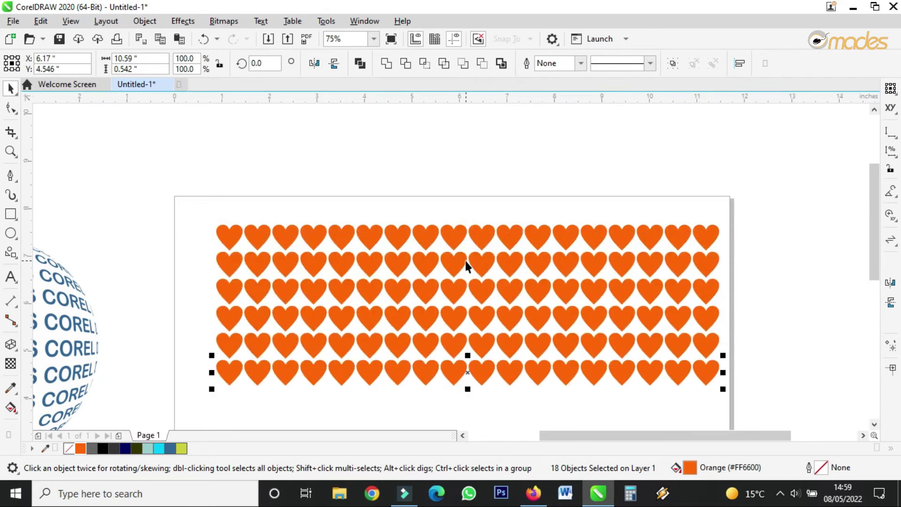
{"action": "scroll", "coordinate": [508, 231], "scroll_direction": "down", "scroll_amount": 2}
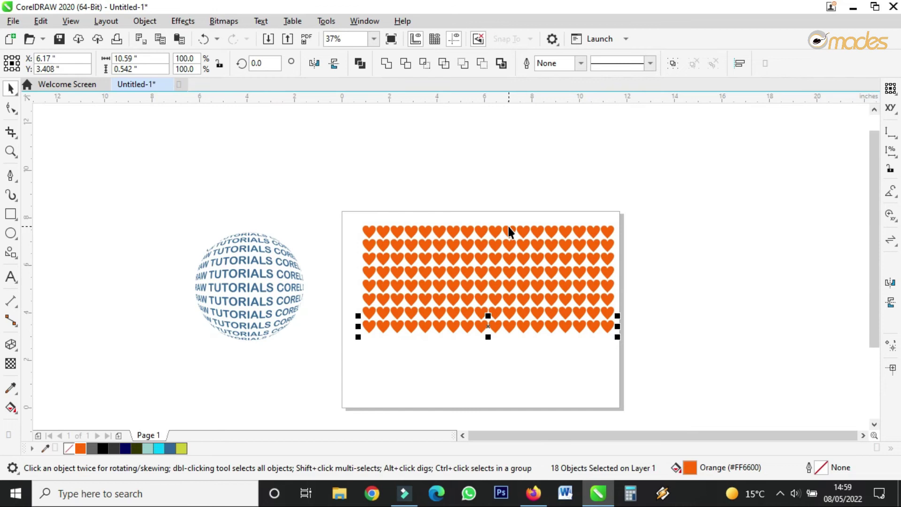
{"action": "key", "text": "ctrl+r"}
{"action": "key", "text": "ctrl+r"}
{"action": "key", "text": "ctrl+r"}
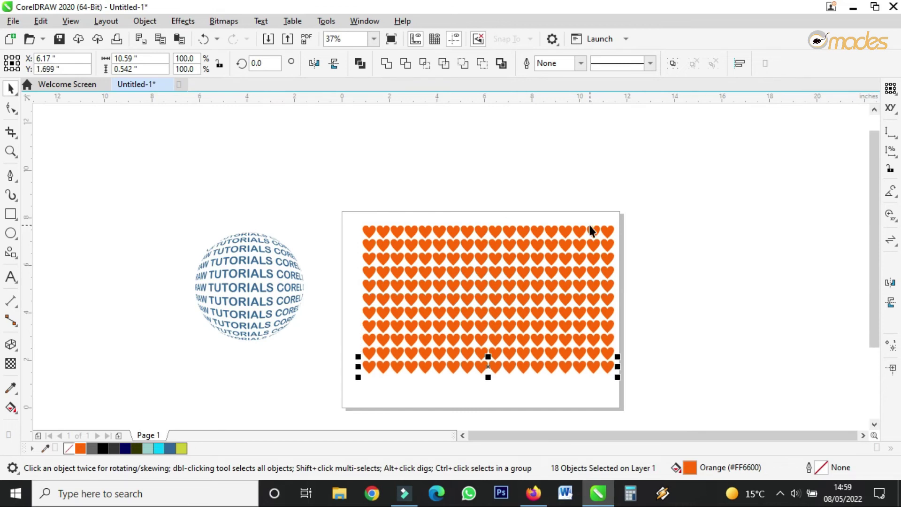
{"action": "key", "text": "ctrl+r"}
Group all 216 hearts into a 10.59 by 6.806 inch grid, nudged slightly left
{"action": "left_click_drag", "start_coordinate": [668, 177], "coordinate": [320, 424]}
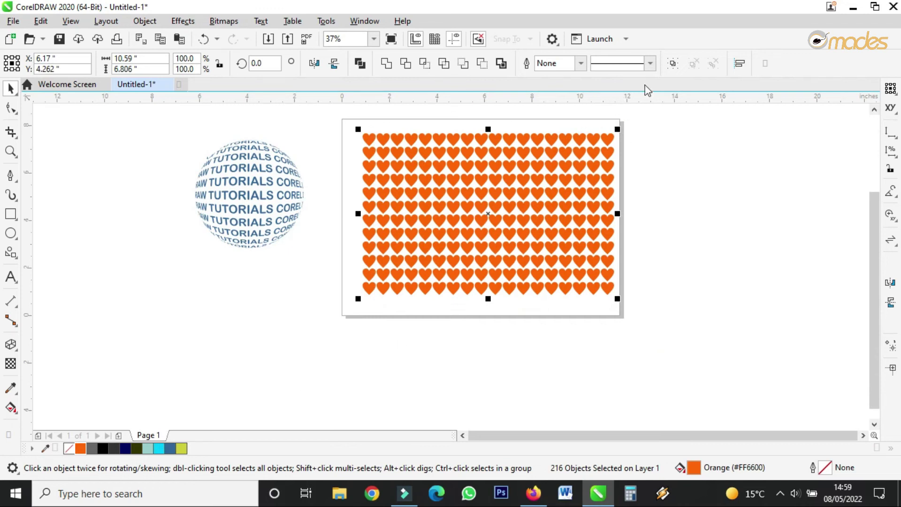
{"action": "left_click", "coordinate": [672, 63]}
{"action": "left_click_drag", "start_coordinate": [566, 173], "coordinate": [560, 176]}
{"action": "scroll", "coordinate": [477, 148], "scroll_direction": "up", "scroll_amount": 2}
{"action": "scroll", "coordinate": [486, 166], "scroll_direction": "down", "scroll_amount": 2}
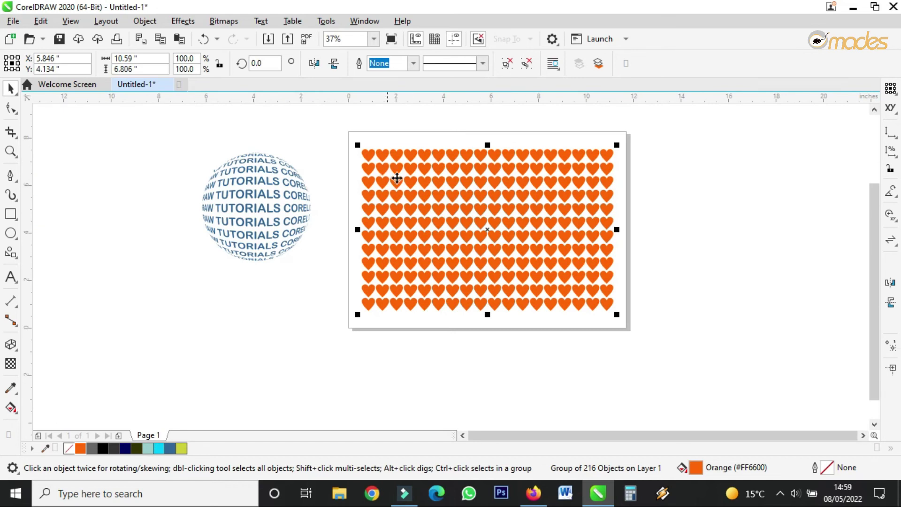
{"action": "scroll", "coordinate": [509, 182], "scroll_direction": "up", "scroll_amount": 1}
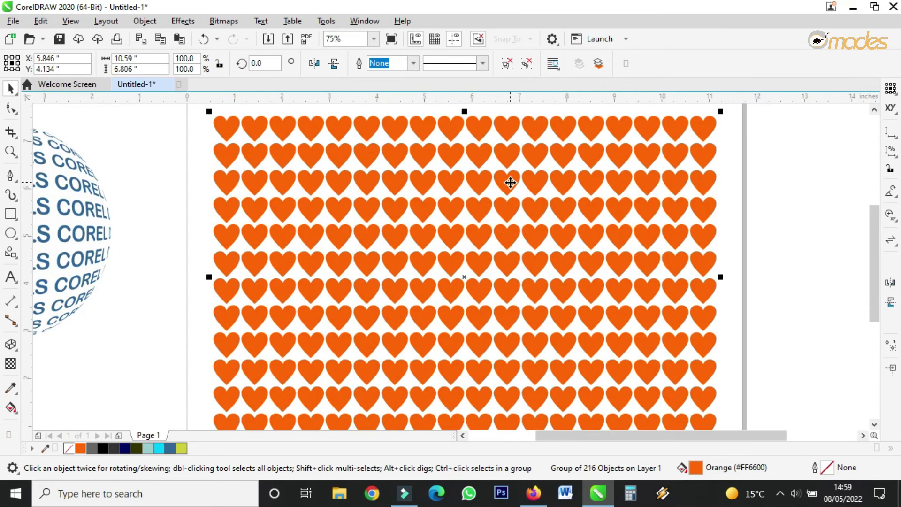
{"action": "left_click", "coordinate": [17, 238]}
Draw a hexagon over the middle of the heart pattern with the Polygon tool
{"action": "left_click", "coordinate": [16, 256]}
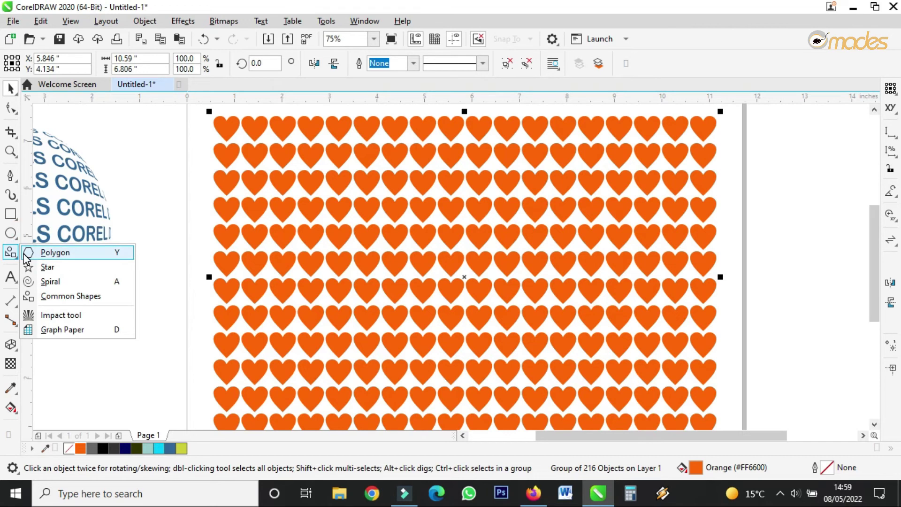
{"action": "left_click", "coordinate": [27, 254]}
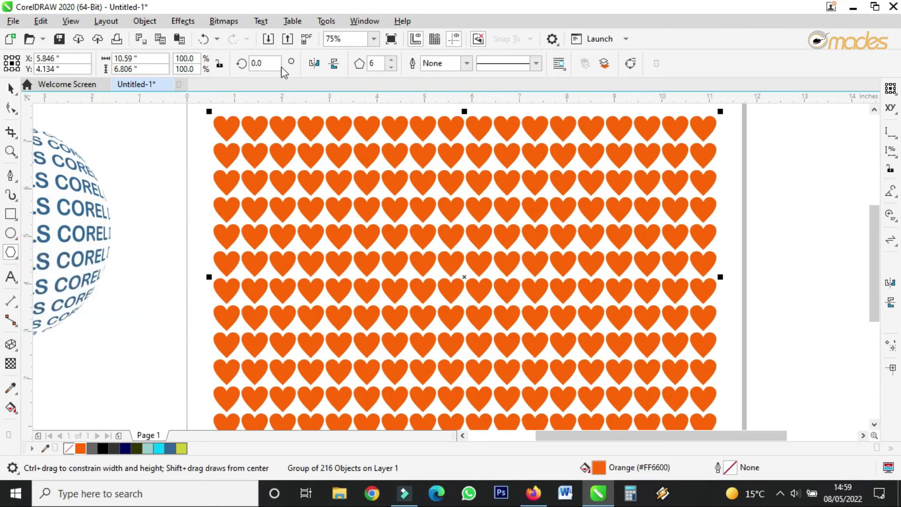
{"action": "mouse_move", "coordinate": [321, 138]}
{"action": "left_mouse_down"}
{"action": "mouse_move", "coordinate": [498, 366]}
{"action": "mouse_move", "coordinate": [553, 382]}
{"action": "mouse_move", "coordinate": [554, 400]}
{"action": "left_mouse_up"}
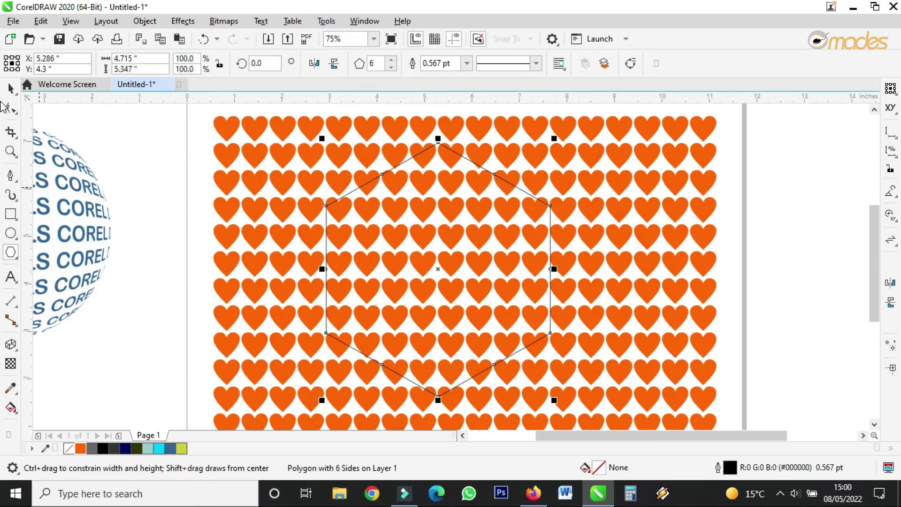
{"action": "left_click", "coordinate": [11, 88]}
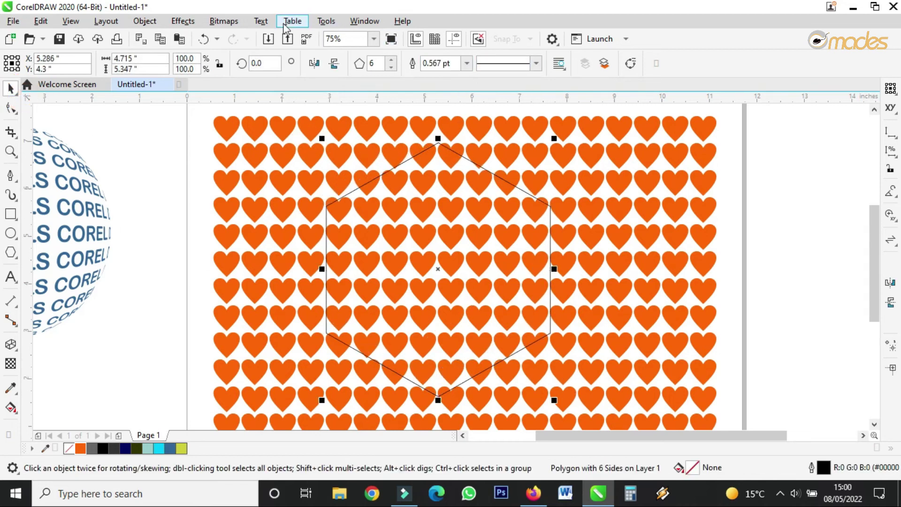
Apply a Fish Eye lens to the hexagon from the Lens settings
{"action": "left_click", "coordinate": [192, 24]}
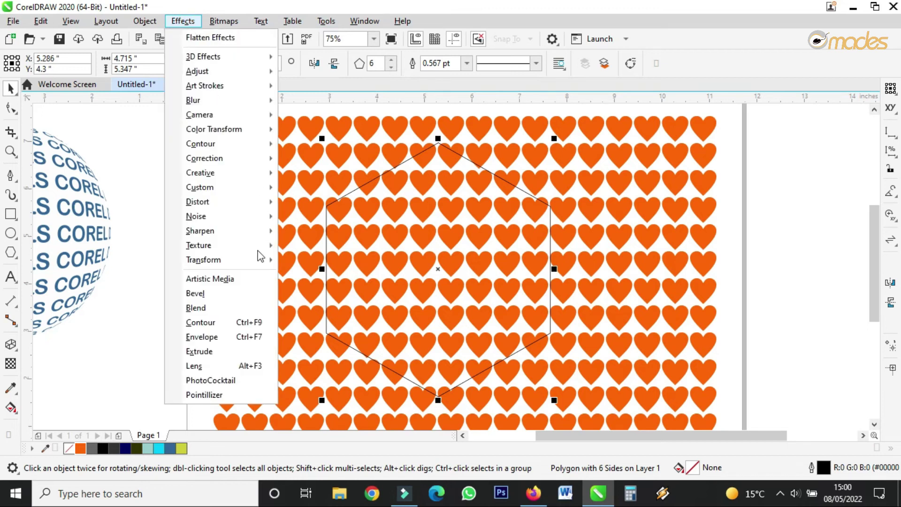
{"action": "left_click", "coordinate": [195, 365]}
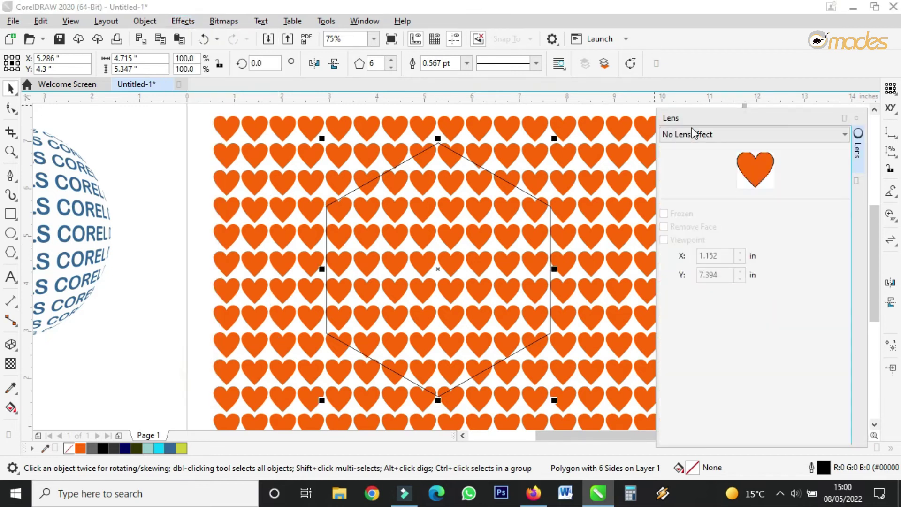
{"action": "left_click", "coordinate": [693, 134]}
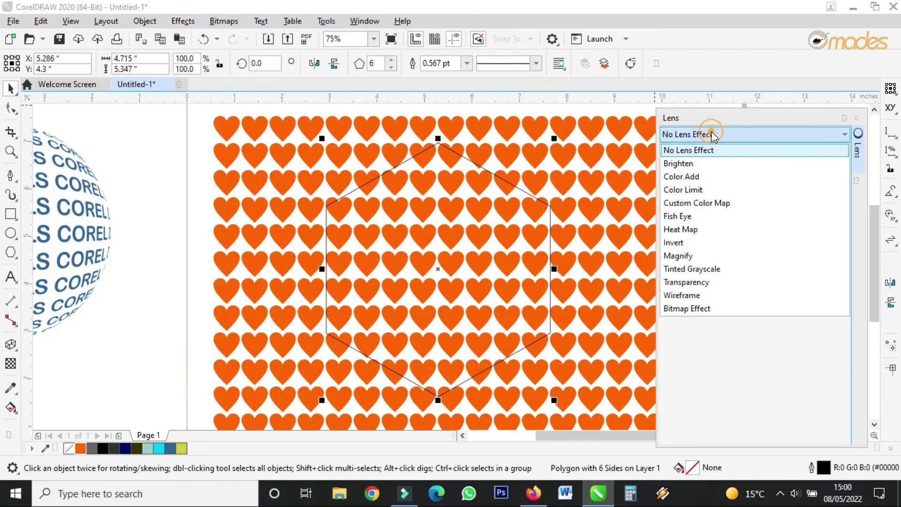
{"action": "left_click", "coordinate": [709, 216]}
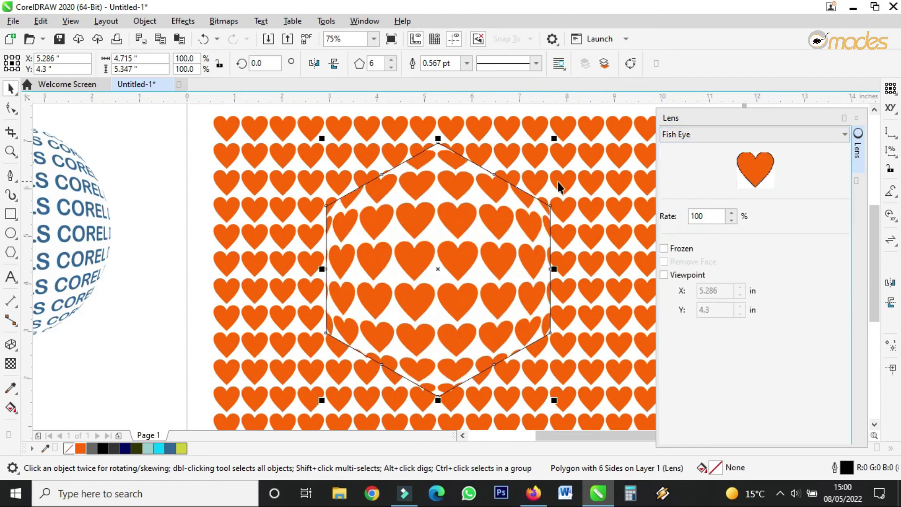
{"action": "left_click", "coordinate": [488, 185]}
{"action": "scroll", "coordinate": [454, 203], "scroll_direction": "down", "scroll_amount": 3}
{"action": "scroll", "coordinate": [459, 208], "scroll_direction": "up", "scroll_amount": 3}
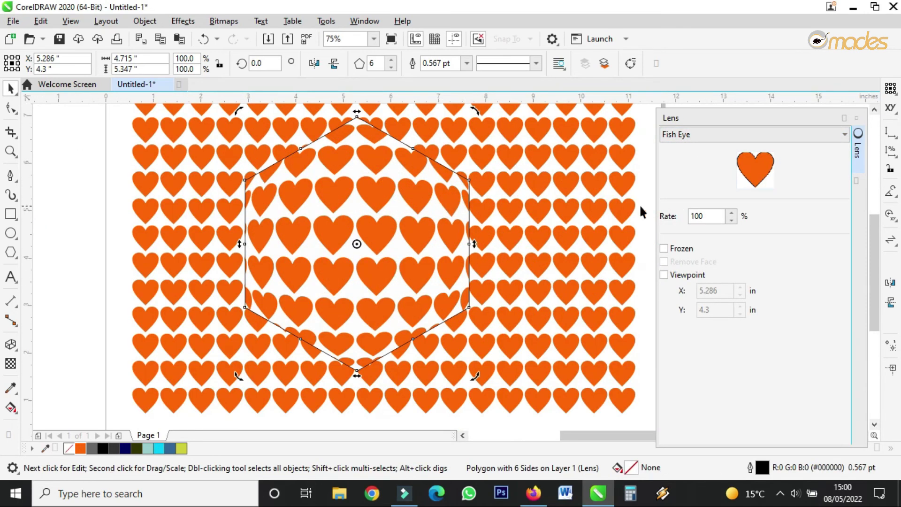
Set the hexagon's Fish Eye rate to 140, shifting it slightly right over the hearts
{"action": "left_click", "coordinate": [731, 212]}
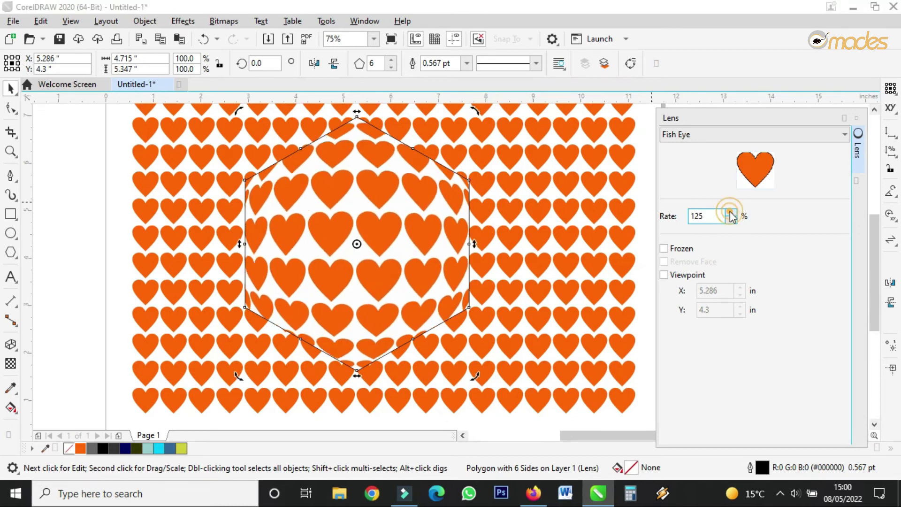
{"action": "left_click_drag", "start_coordinate": [440, 195], "coordinate": [446, 193]}
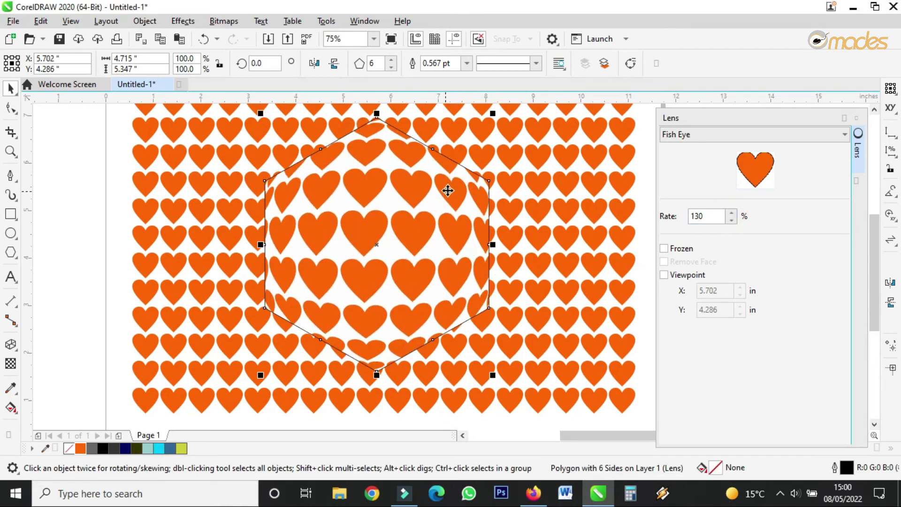
{"action": "left_click", "coordinate": [730, 212]}
{"action": "left_click", "coordinate": [731, 213]}
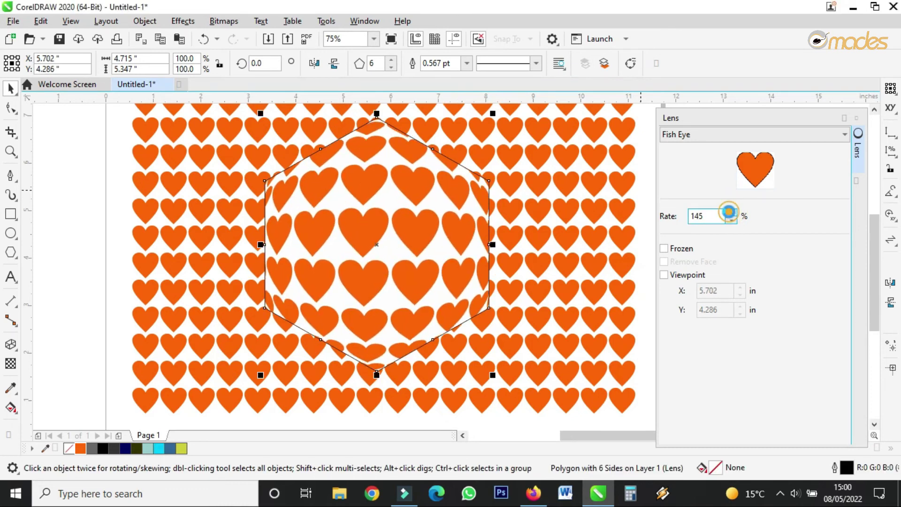
{"action": "left_click", "coordinate": [731, 212]}
{"action": "left_click", "coordinate": [730, 213]}
{"action": "left_click", "coordinate": [731, 213]}
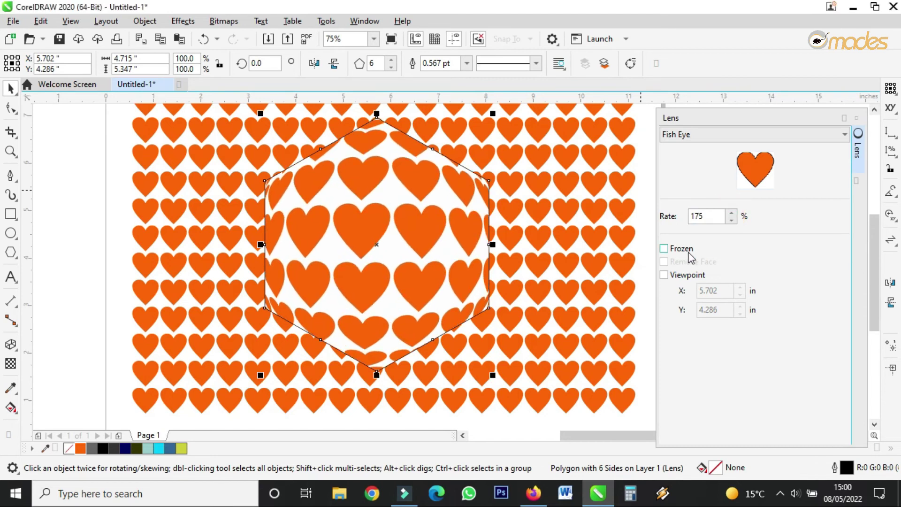
{"action": "left_click", "coordinate": [730, 219]}
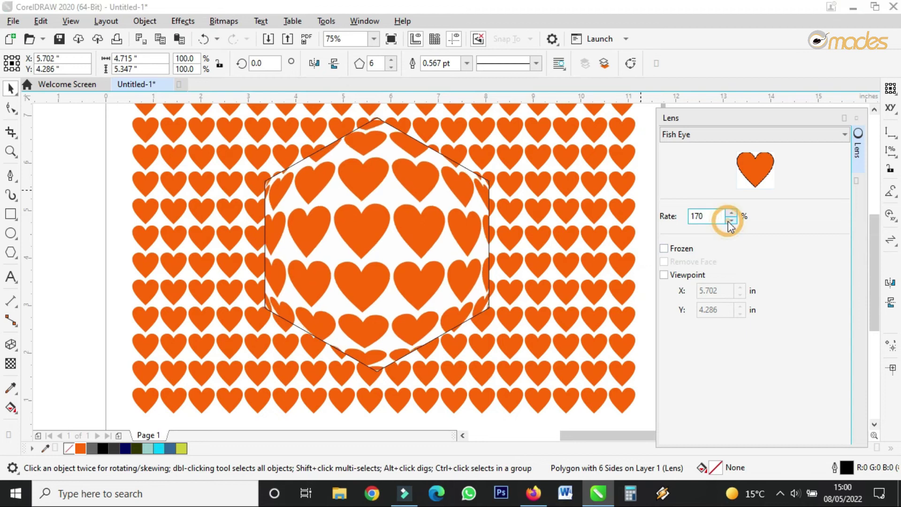
{"action": "left_click", "coordinate": [730, 219]}
{"action": "left_click", "coordinate": [730, 220]}
{"action": "left_click", "coordinate": [730, 219]}
{"action": "left_click", "coordinate": [730, 220]}
{"action": "left_click", "coordinate": [730, 219]}
{"action": "left_click", "coordinate": [731, 219]}
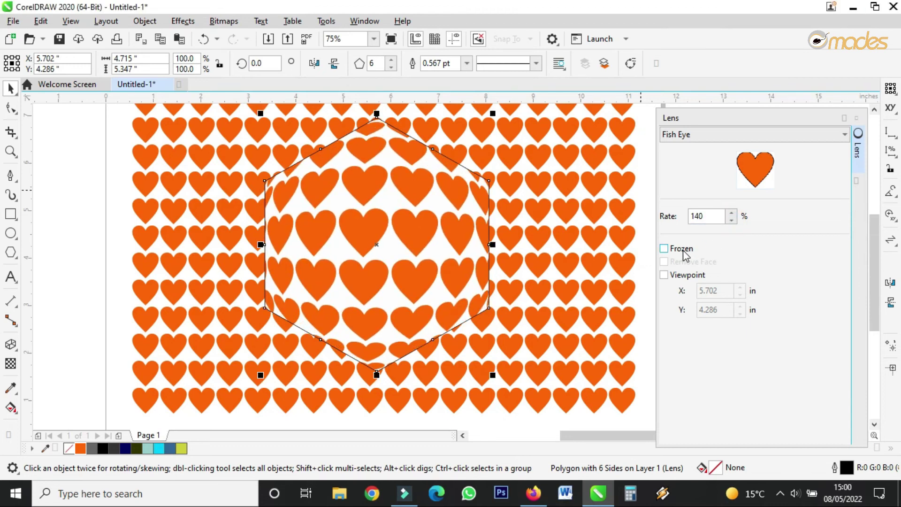
Freeze the hexagon lens and drag the frozen hexagon off the heart pattern
{"action": "left_click", "coordinate": [664, 248]}
{"action": "scroll", "coordinate": [313, 232], "scroll_direction": "down", "scroll_amount": 4}
{"action": "left_click_drag", "start_coordinate": [340, 224], "coordinate": [531, 207]}
{"action": "scroll", "coordinate": [284, 214], "scroll_direction": "up", "scroll_amount": 2}
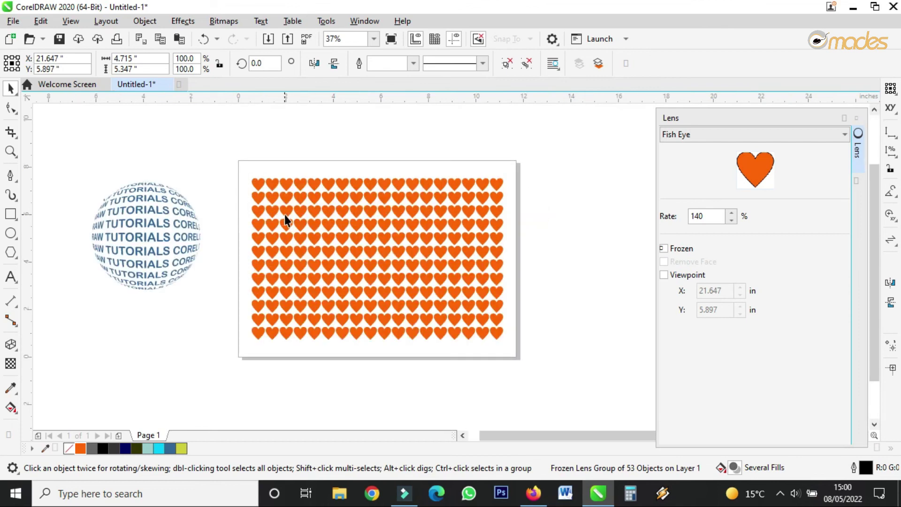
Draw a large circle over the hearts and nudge it slightly upward
{"action": "left_click", "coordinate": [11, 233]}
{"action": "left_click_drag", "start_coordinate": [298, 189], "coordinate": [448, 326]}
{"action": "left_click", "coordinate": [11, 88]}
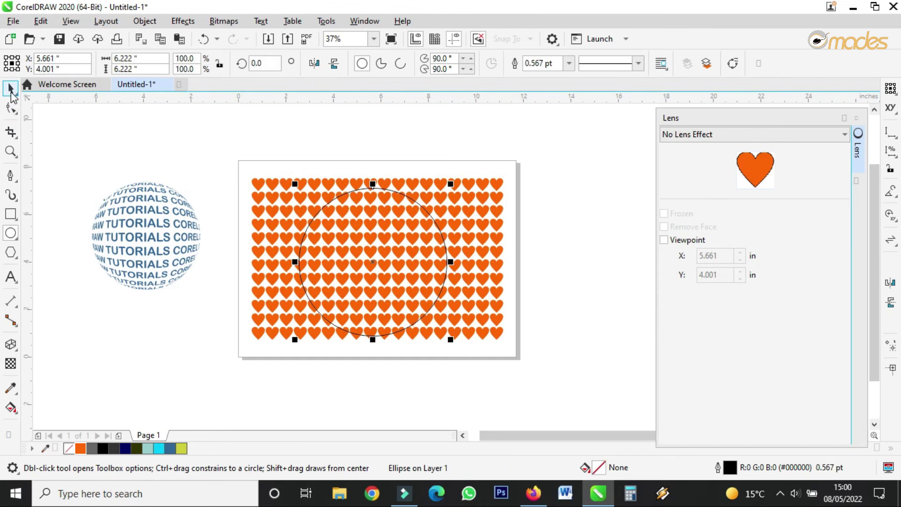
{"action": "left_click_drag", "start_coordinate": [371, 259], "coordinate": [370, 256]}
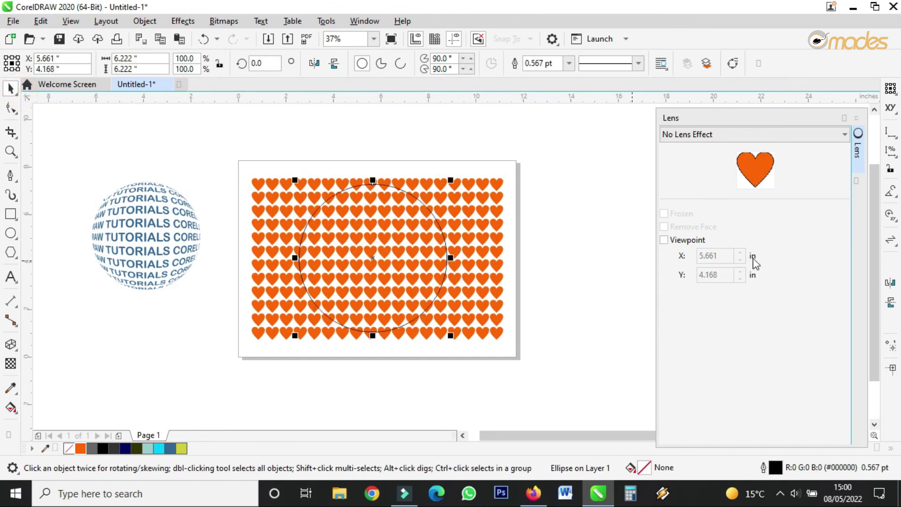
Give the circle a Fish Eye lens at rate 110, freeze it, and move it off the hearts
{"action": "left_click", "coordinate": [701, 135]}
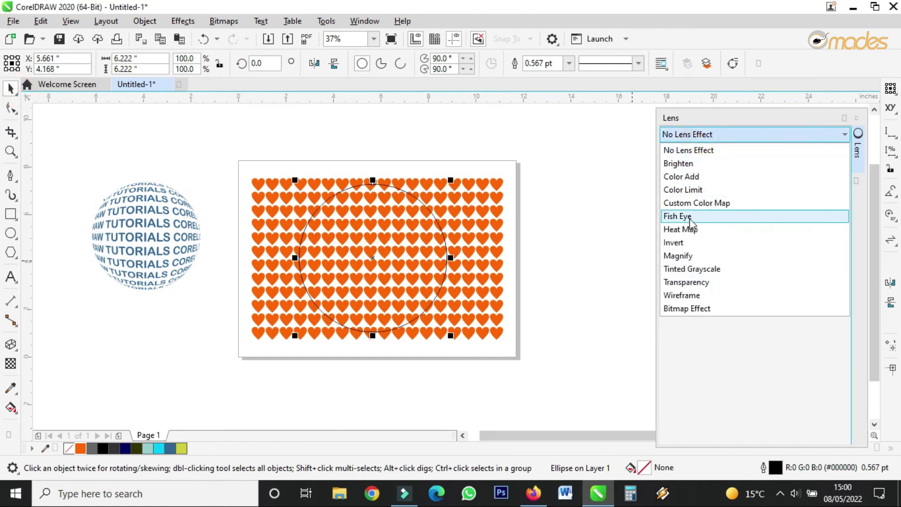
{"action": "left_click", "coordinate": [689, 216]}
{"action": "scroll", "coordinate": [397, 228], "scroll_direction": "up", "scroll_amount": 2}
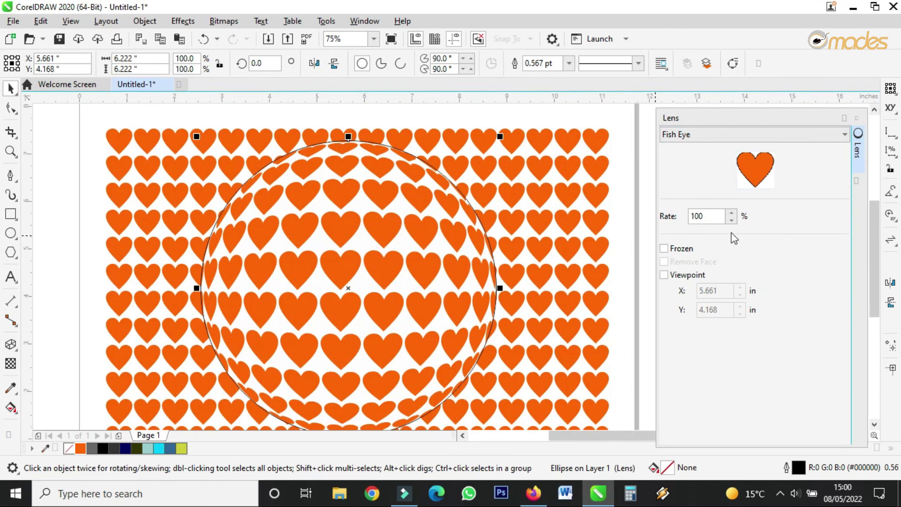
{"action": "left_click", "coordinate": [731, 212]}
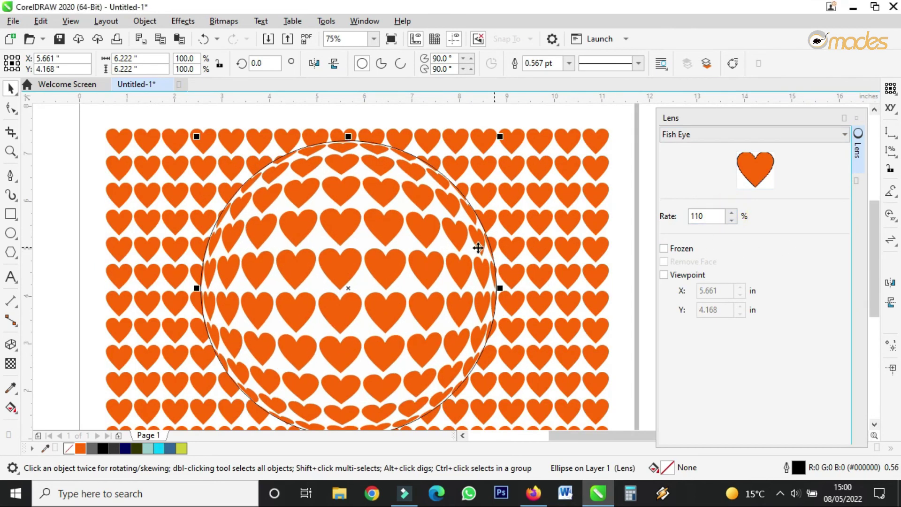
{"action": "left_click", "coordinate": [675, 254]}
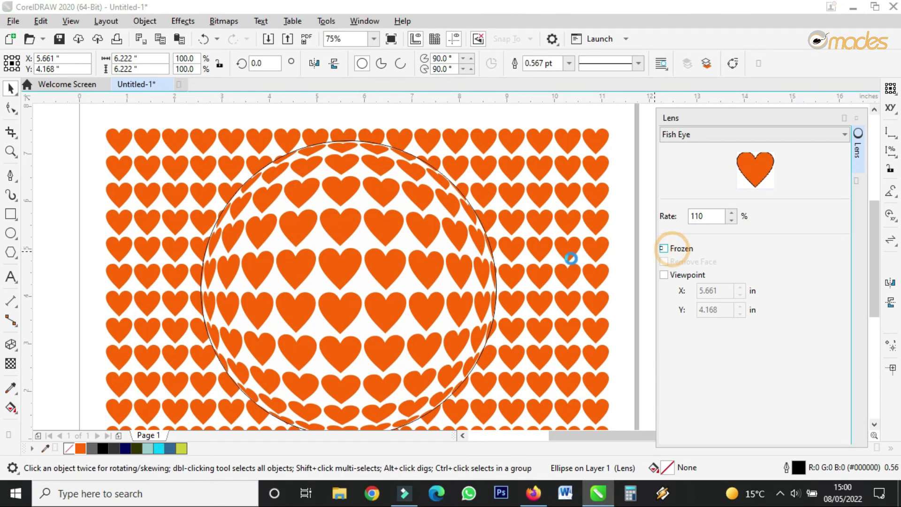
{"action": "scroll", "coordinate": [342, 257], "scroll_direction": "down", "scroll_amount": 2}
{"action": "left_click_drag", "start_coordinate": [342, 257], "coordinate": [495, 189]}
{"action": "left_click", "coordinate": [338, 252]}
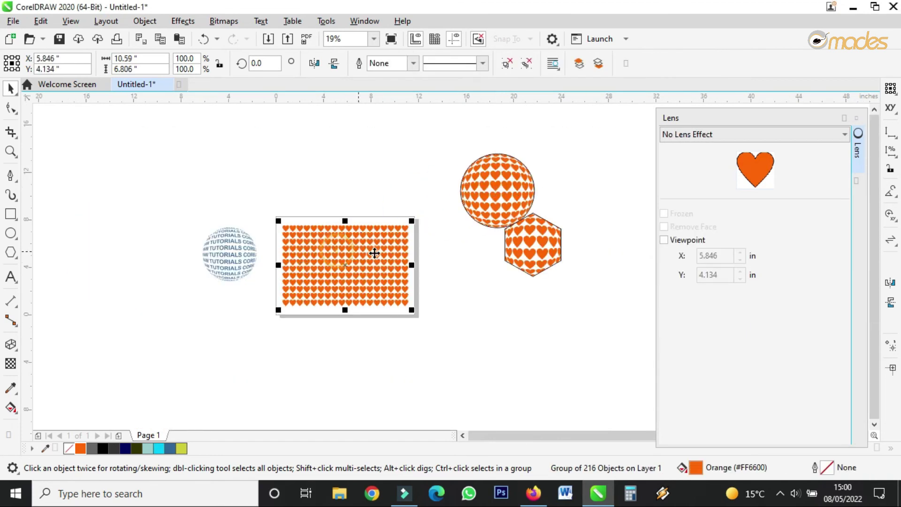
Delete the heart grid, then move and shrink the frozen heart circle onto the page
{"action": "key", "text": "Delete"}
{"action": "left_click", "coordinate": [486, 181]}
{"action": "left_click_drag", "start_coordinate": [303, 229], "coordinate": [322, 244]}
{"action": "left_click_drag", "start_coordinate": [371, 218], "coordinate": [351, 233]}
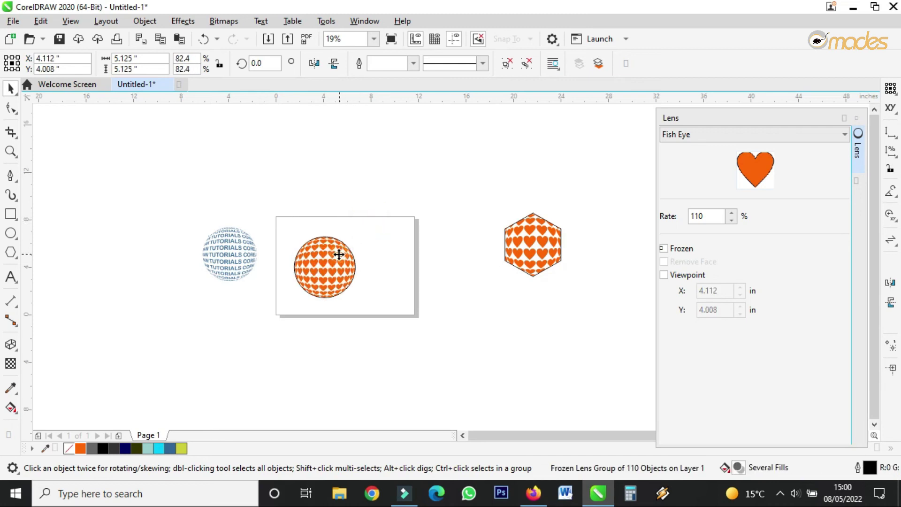
{"action": "left_click_drag", "start_coordinate": [539, 243], "coordinate": [396, 253]}
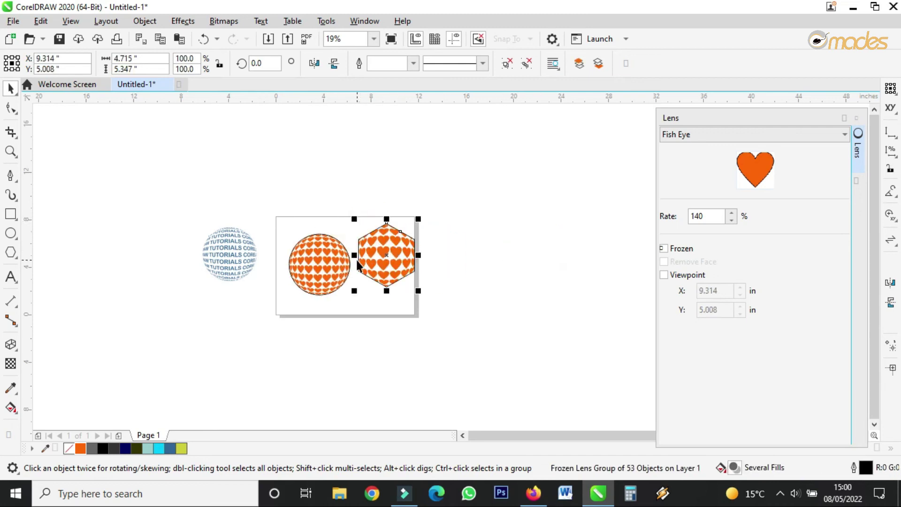
Place the heart sphere and text sphere side by side on the page, hexagon aside
{"action": "scroll", "coordinate": [357, 260], "scroll_direction": "up", "scroll_amount": 2}
{"action": "left_click", "coordinate": [264, 307]}
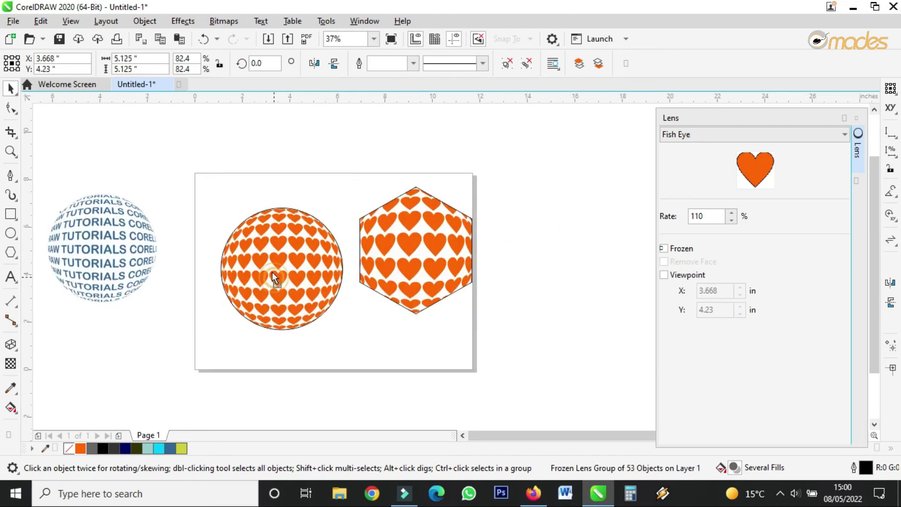
{"action": "left_click_drag", "start_coordinate": [271, 272], "coordinate": [258, 252]}
{"action": "left_click_drag", "start_coordinate": [109, 253], "coordinate": [373, 261]}
{"action": "left_click_drag", "start_coordinate": [435, 245], "coordinate": [553, 213]}
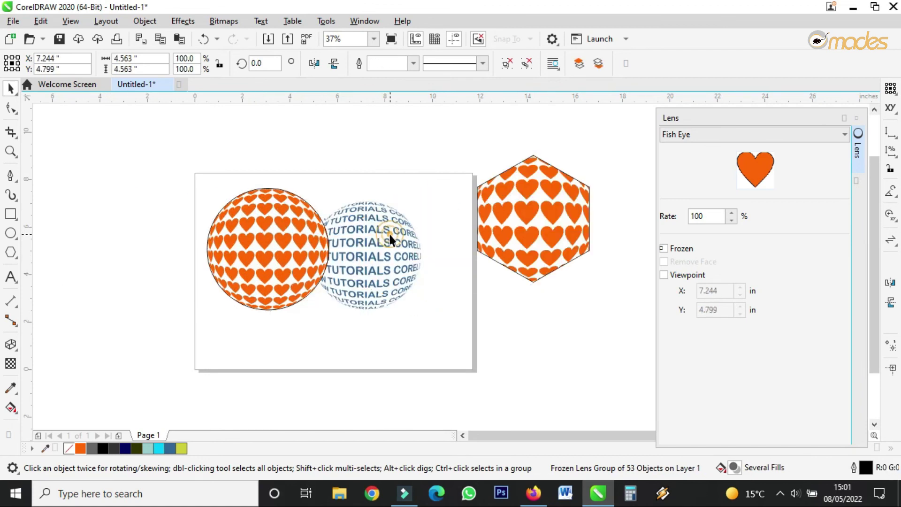
{"action": "left_click_drag", "start_coordinate": [389, 244], "coordinate": [412, 241]}
Shrink the heart sphere to about 76% and set its outline width to None
{"action": "left_click", "coordinate": [294, 239]}
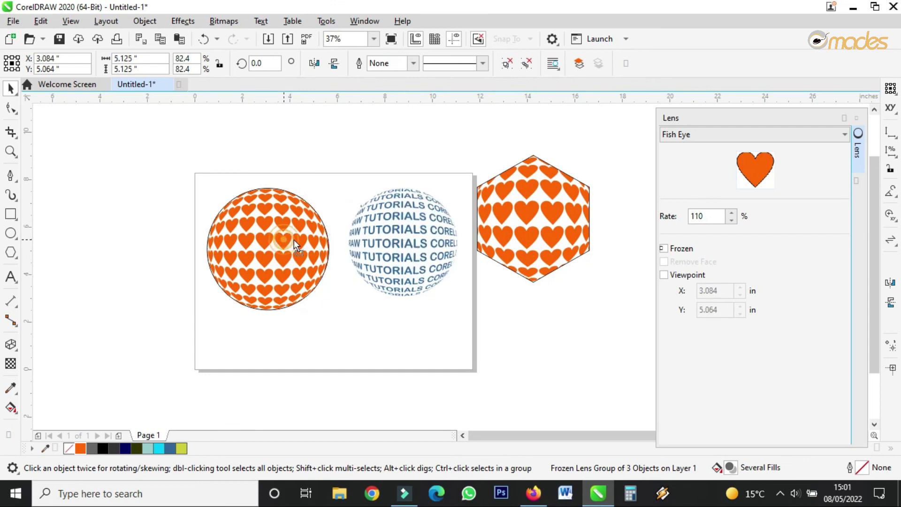
{"action": "left_click_drag", "start_coordinate": [293, 239], "coordinate": [305, 236]}
{"action": "left_click_drag", "start_coordinate": [344, 311], "coordinate": [334, 301]}
{"action": "scroll", "coordinate": [305, 194], "scroll_direction": "up", "scroll_amount": 6}
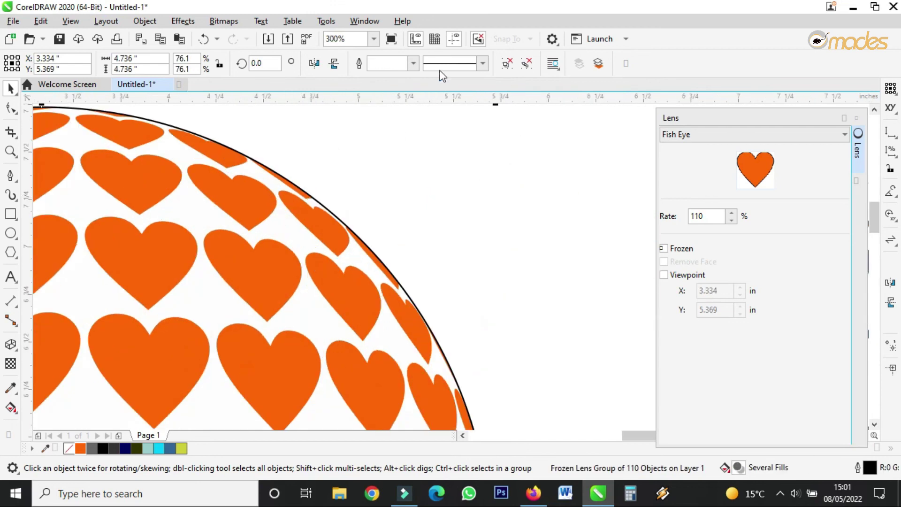
{"action": "left_click", "coordinate": [413, 63]}
{"action": "left_click", "coordinate": [400, 77]}
{"action": "scroll", "coordinate": [315, 218], "scroll_direction": "down", "scroll_amount": 6}
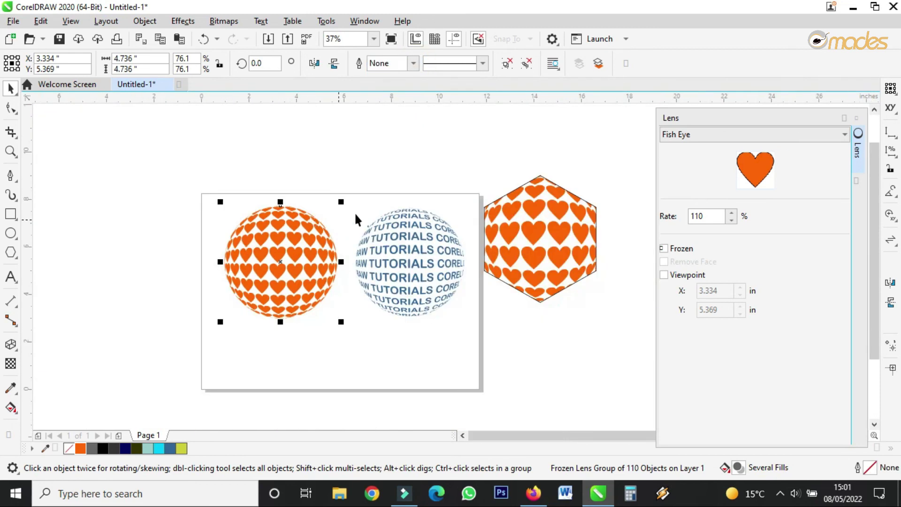
Fine-tune the spheres' positions and enlarge the text sphere slightly
{"action": "left_click", "coordinate": [354, 212]}
{"action": "left_click", "coordinate": [321, 249]}
{"action": "left_click_drag", "start_coordinate": [322, 248], "coordinate": [316, 248]}
{"action": "left_click_drag", "start_coordinate": [418, 257], "coordinate": [412, 258]}
{"action": "left_click_drag", "start_coordinate": [460, 204], "coordinate": [465, 200]}
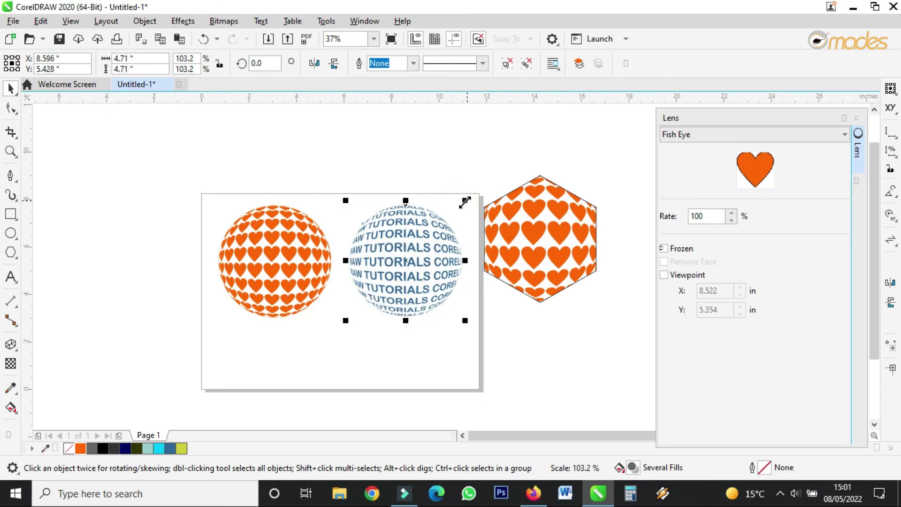
{"action": "left_click_drag", "start_coordinate": [419, 240], "coordinate": [414, 240]}
Shrink the hexagon, place it below the spheres, and remove its outline
{"action": "left_click_drag", "start_coordinate": [510, 239], "coordinate": [314, 345]}
{"action": "left_click_drag", "start_coordinate": [405, 261], "coordinate": [347, 317]}
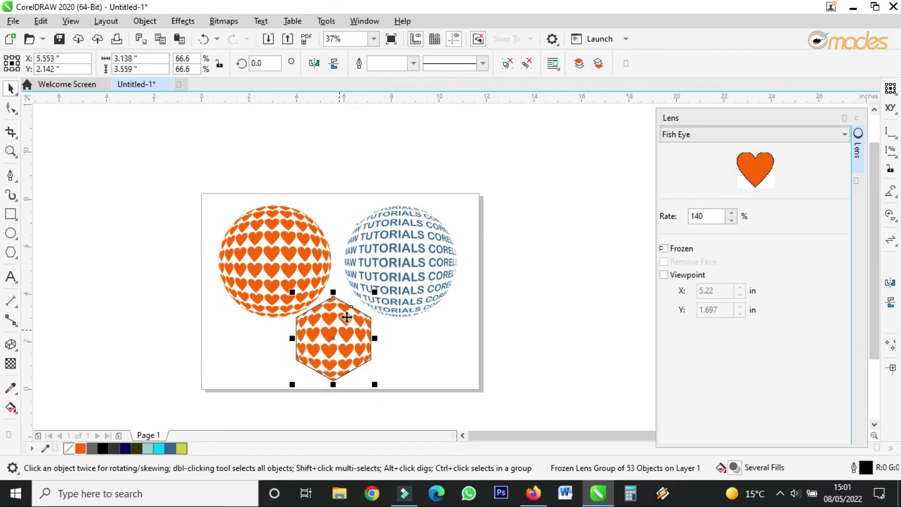
{"action": "left_click", "coordinate": [413, 63]}
{"action": "left_click", "coordinate": [378, 76]}
{"action": "left_click", "coordinate": [544, 246]}
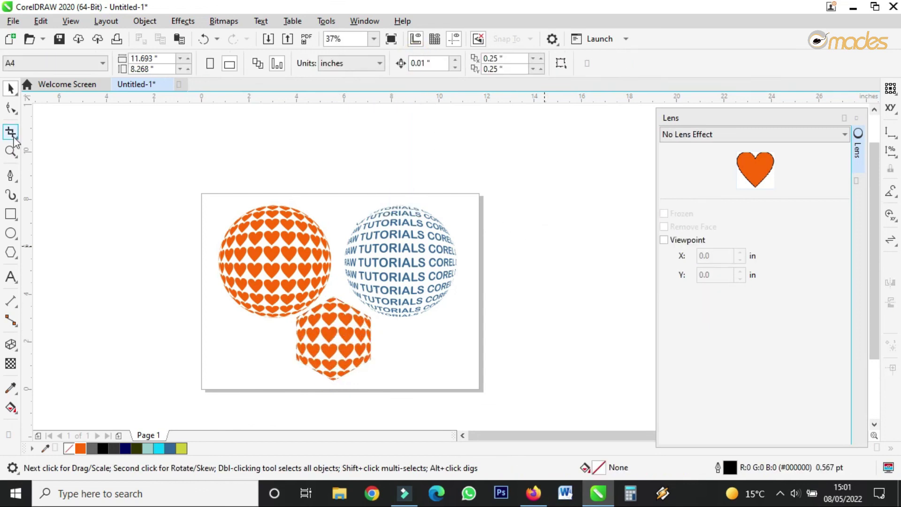
Zoom in on the three shapes and show the drawing in Full Screen Preview
{"action": "left_click", "coordinate": [11, 151]}
{"action": "left_click_drag", "start_coordinate": [201, 185], "coordinate": [436, 368]}
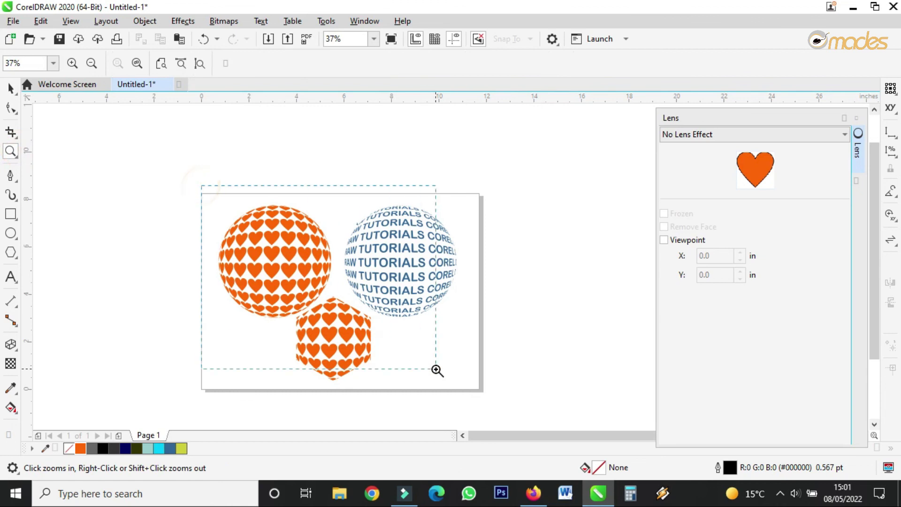
{"action": "left_click_drag", "start_coordinate": [483, 399], "coordinate": [482, 400]}
{"action": "left_click", "coordinate": [391, 39]}
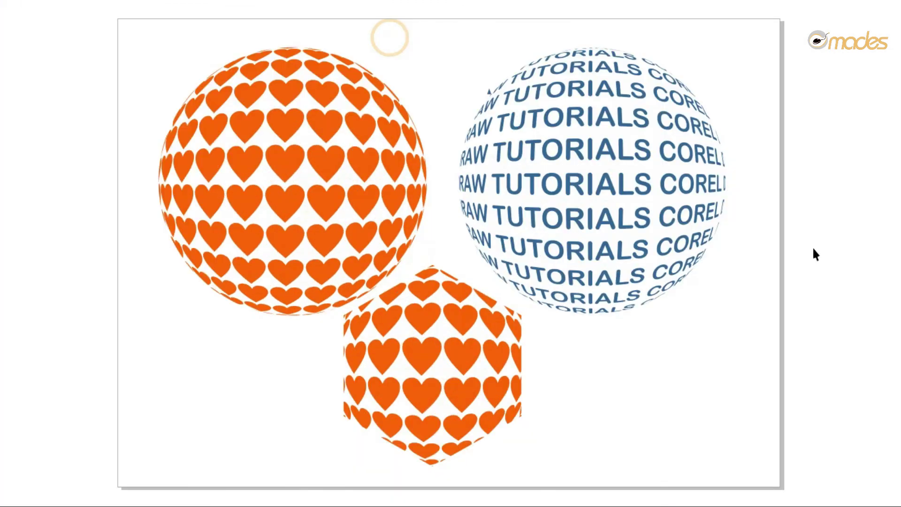